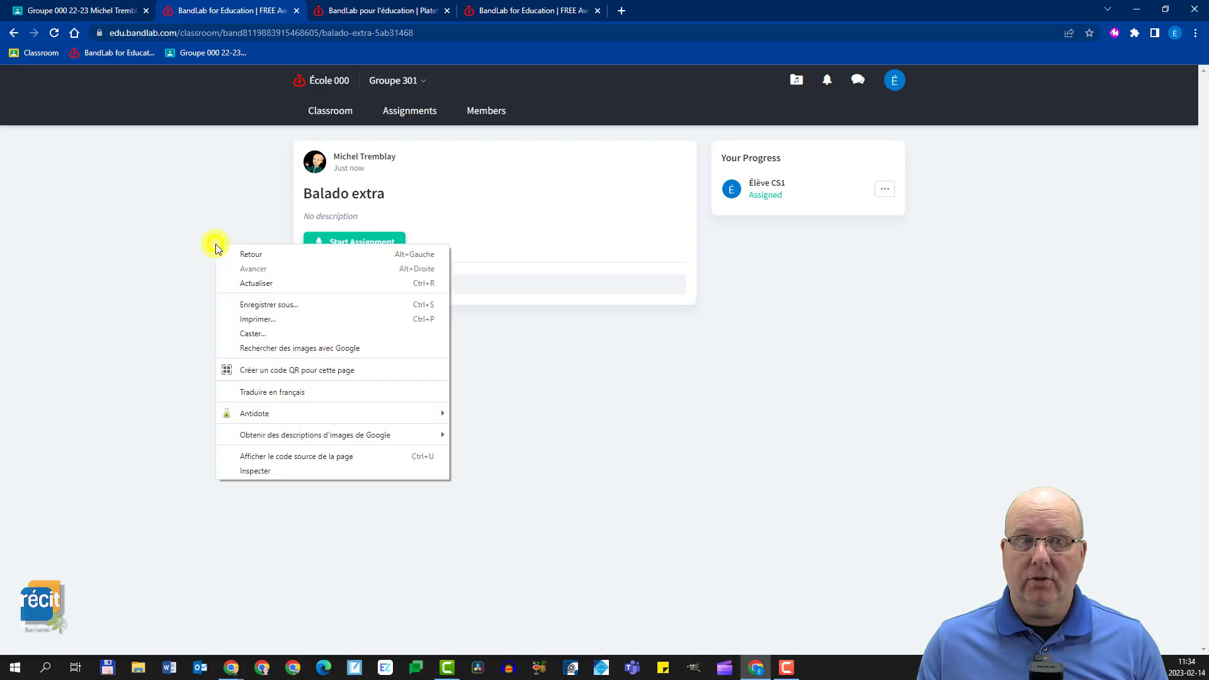
# Translate the assignment page into French and start the assignment from the "Devoir du professeur" option
pyautogui.click(250, 392)
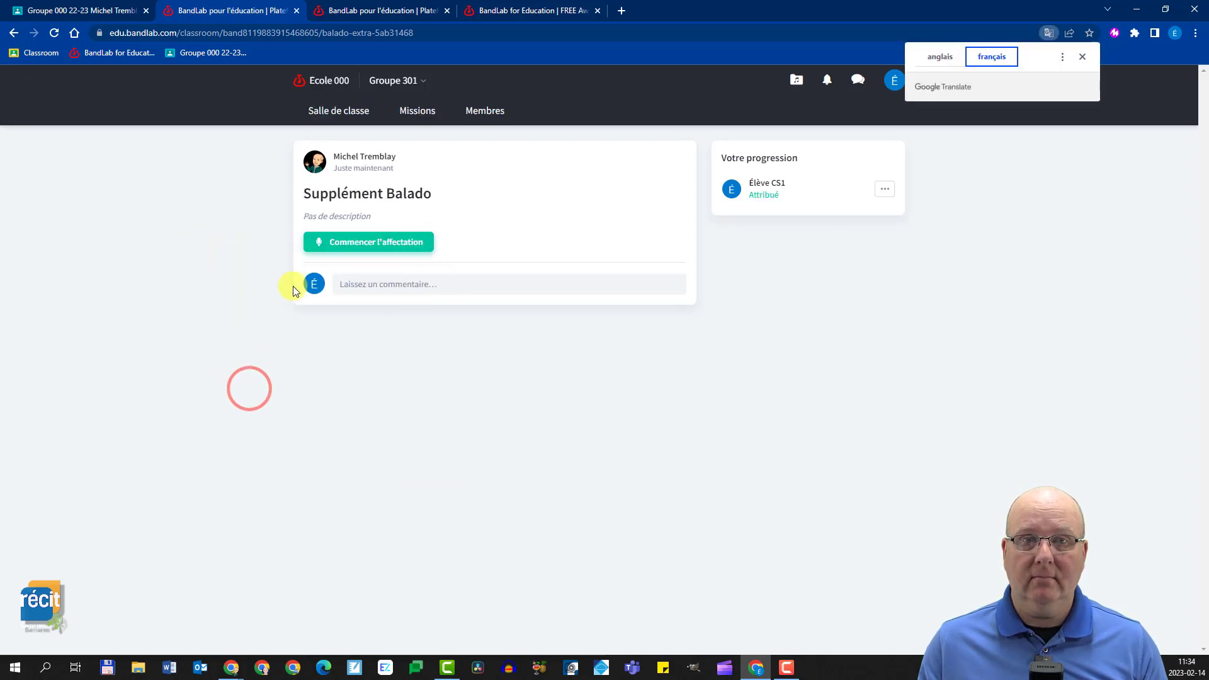
pyautogui.click(357, 245)
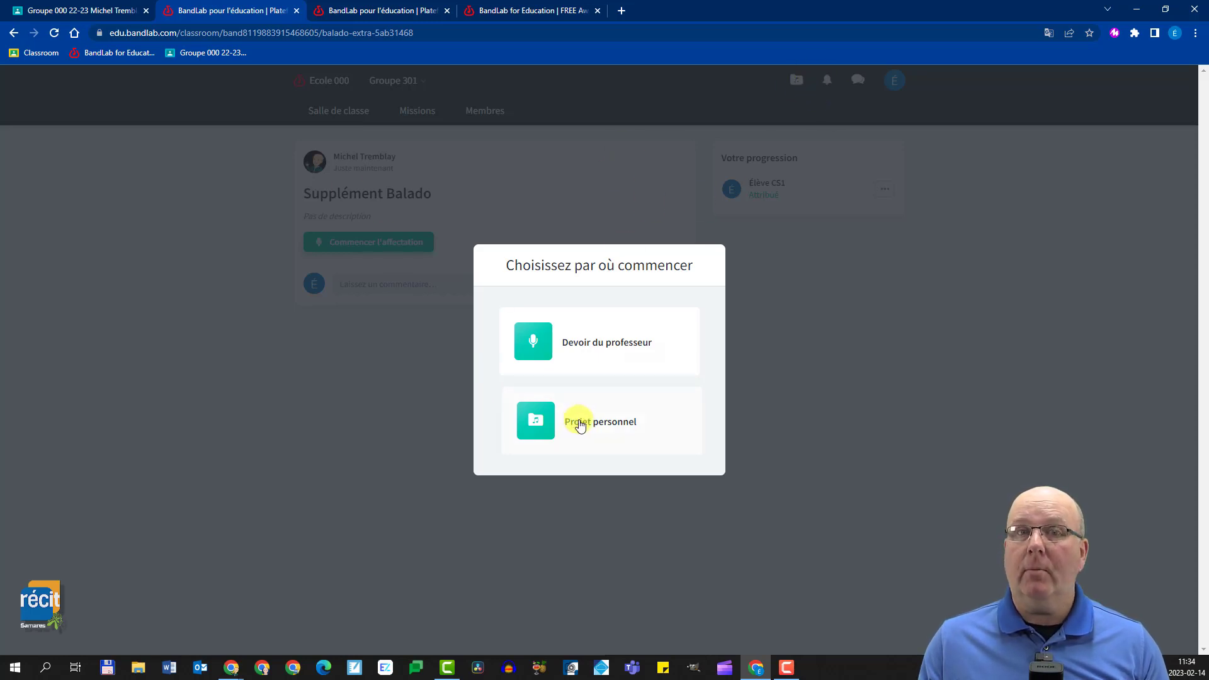
pyautogui.click(605, 350)
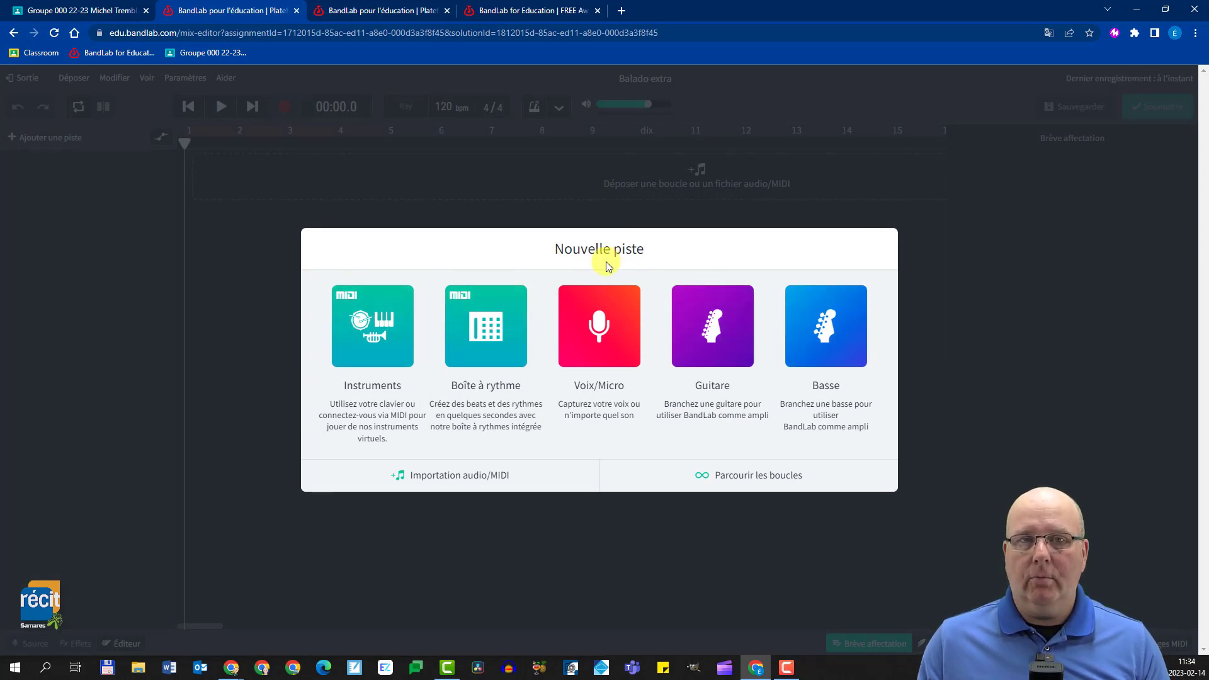
# Create a Voix/Micro track as the first track of the Balado extra project
pyautogui.click(590, 359)
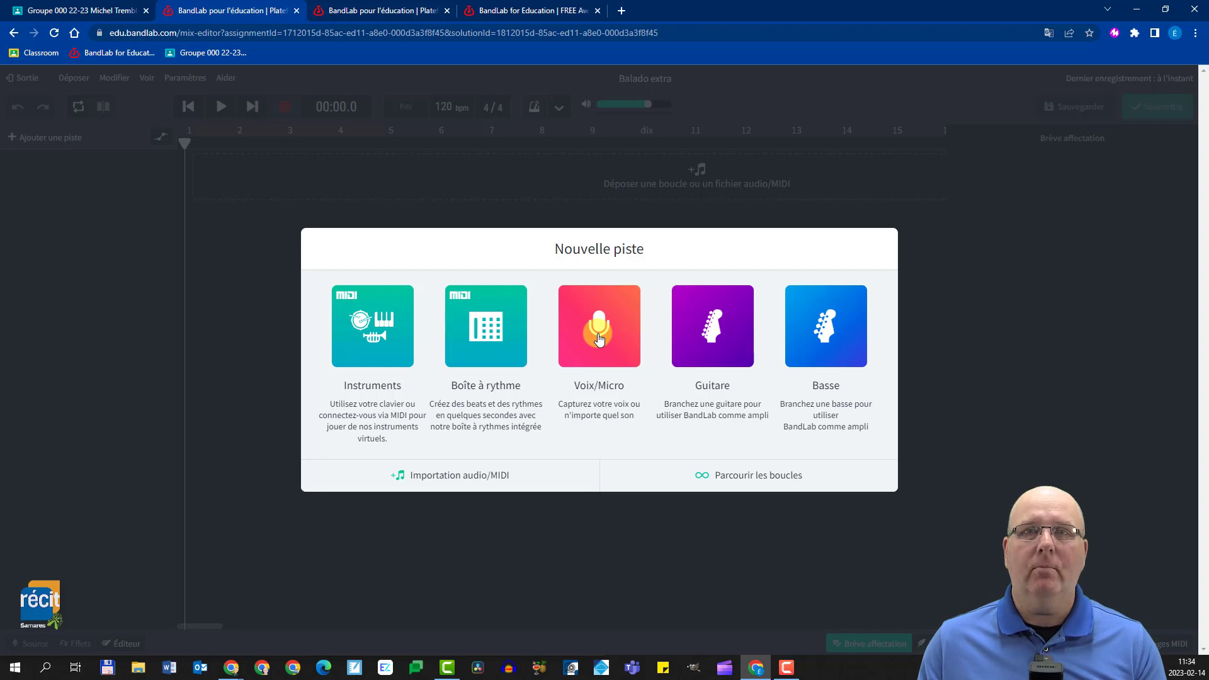
pyautogui.click(599, 340)
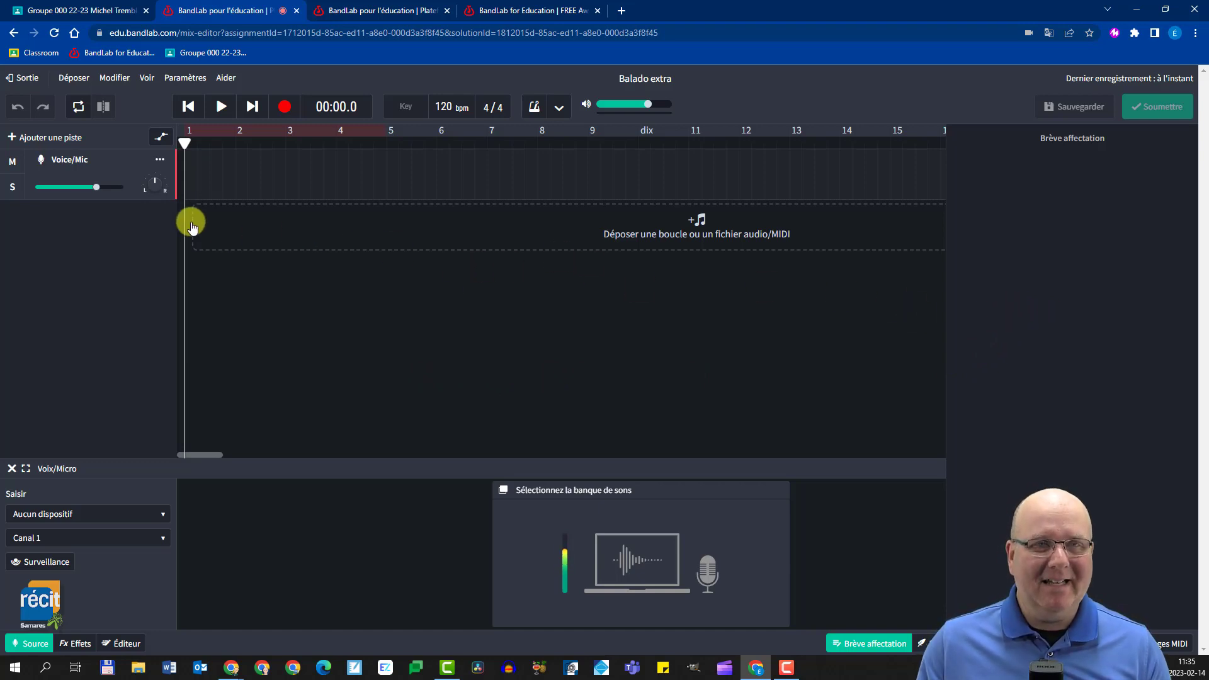
# Look at the file download option, try moving the playhead to 00:04.5, and return it to the start
pyautogui.click(75, 78)
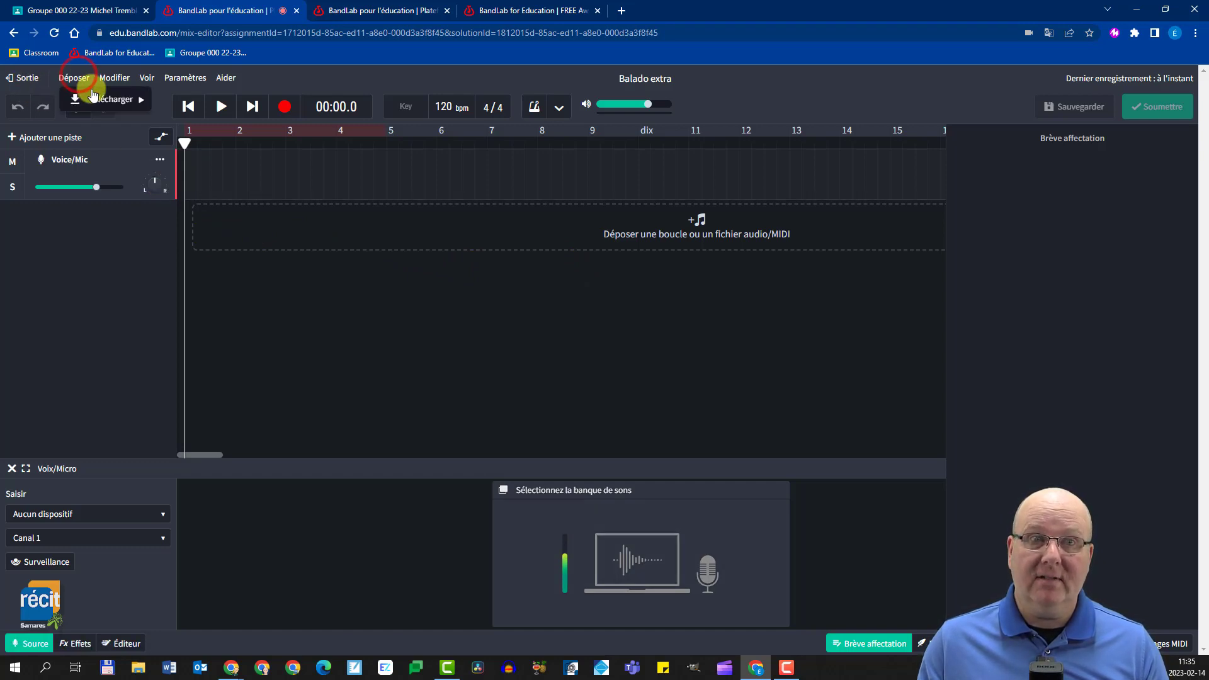
pyautogui.moveTo(97, 99)
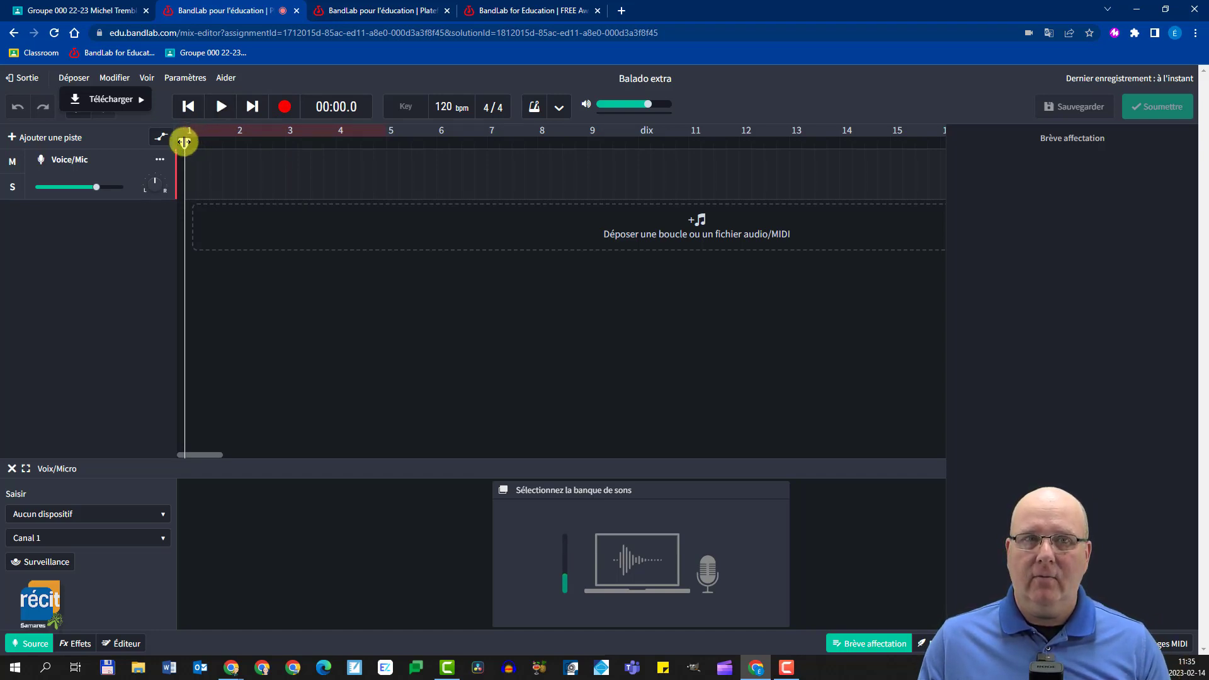
pyautogui.moveTo(184, 143); pyautogui.dragTo(294, 157)
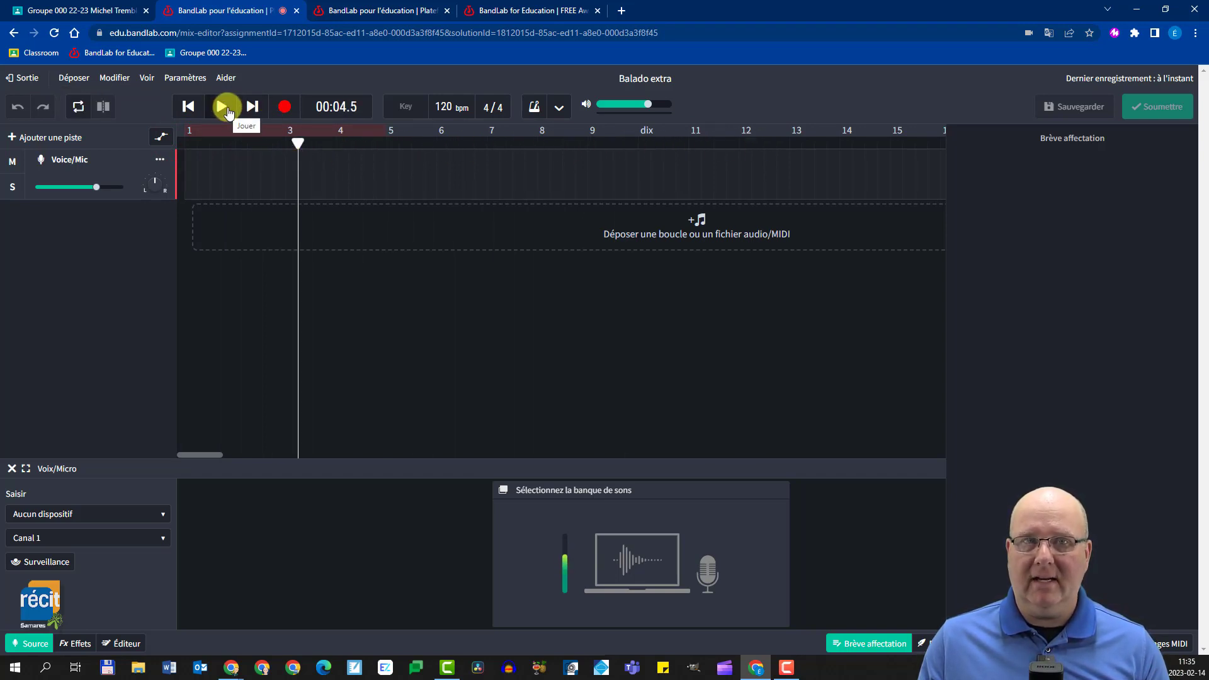
pyautogui.moveTo(298, 143); pyautogui.dragTo(156, 148)
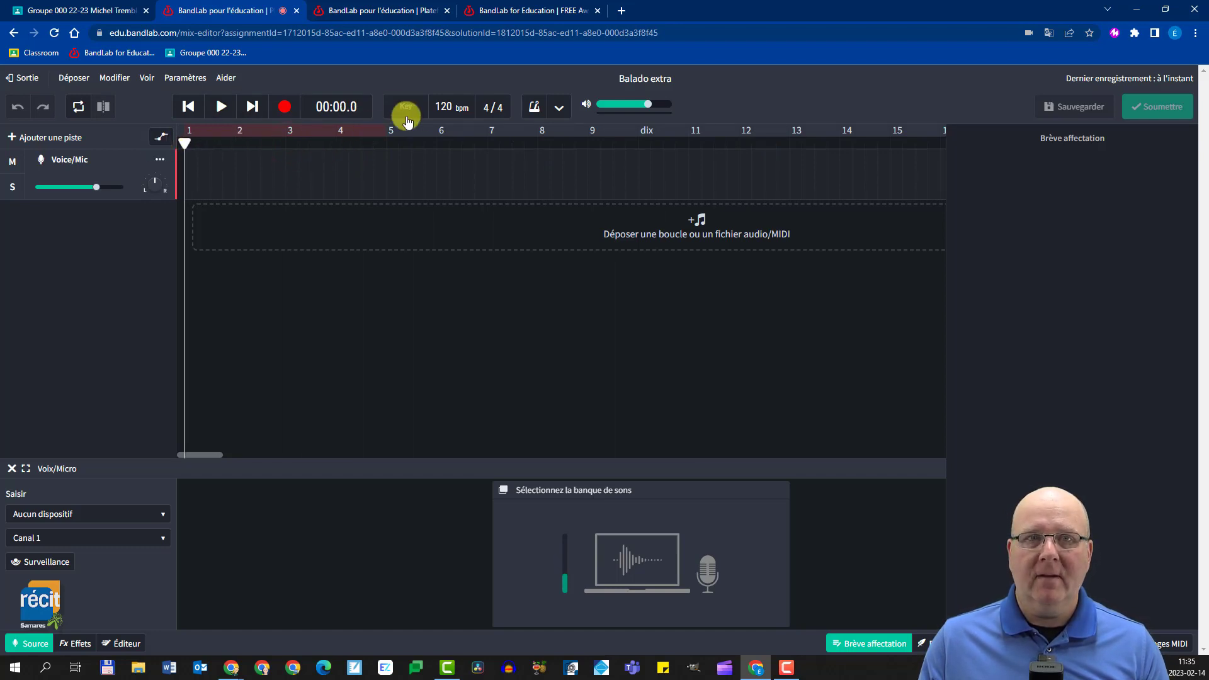
# Toggle the metronome twice, leaving its original setting in place
pyautogui.click(536, 112)
pyautogui.click(533, 109)
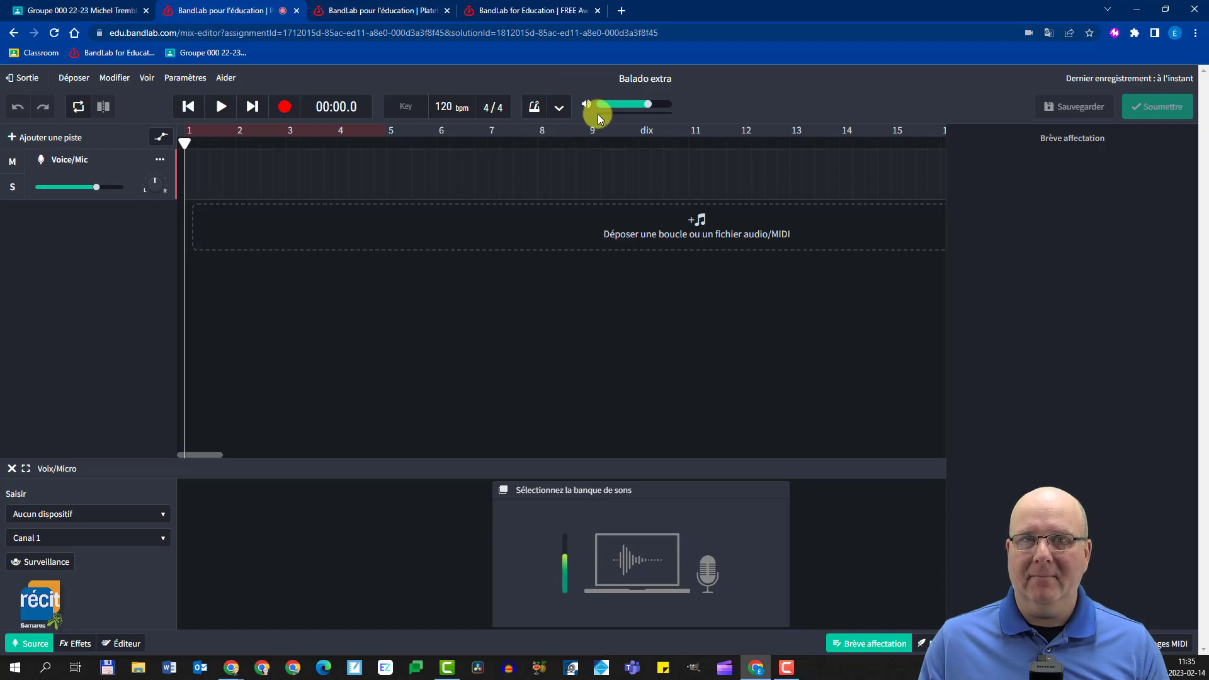
pyautogui.moveTo(642, 108)
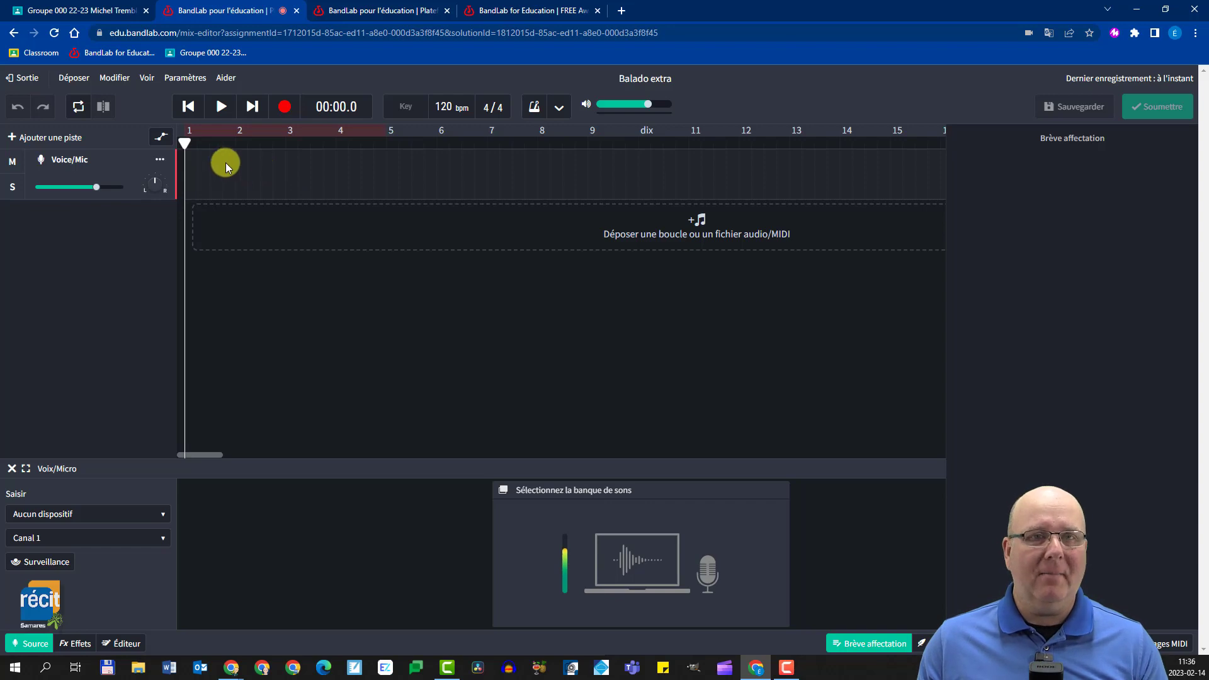
# Add a second Voix/Micro track and lower its volume to about a quarter of the slider
pyautogui.click(43, 139)
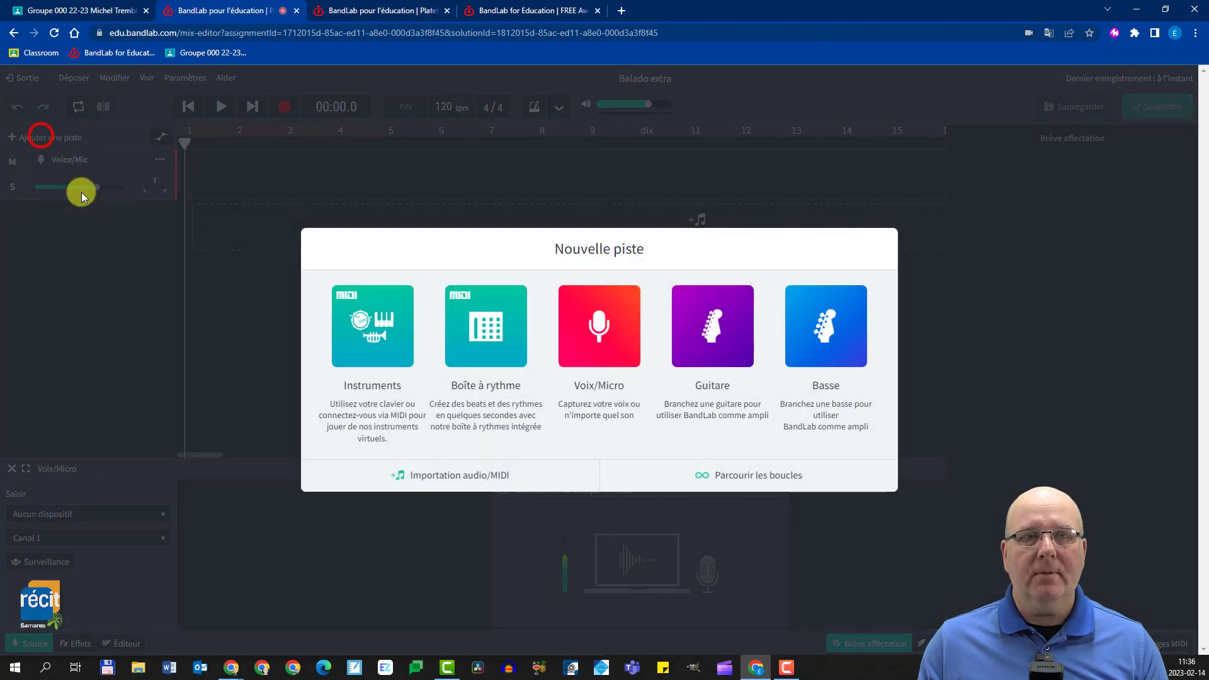
pyautogui.click(595, 343)
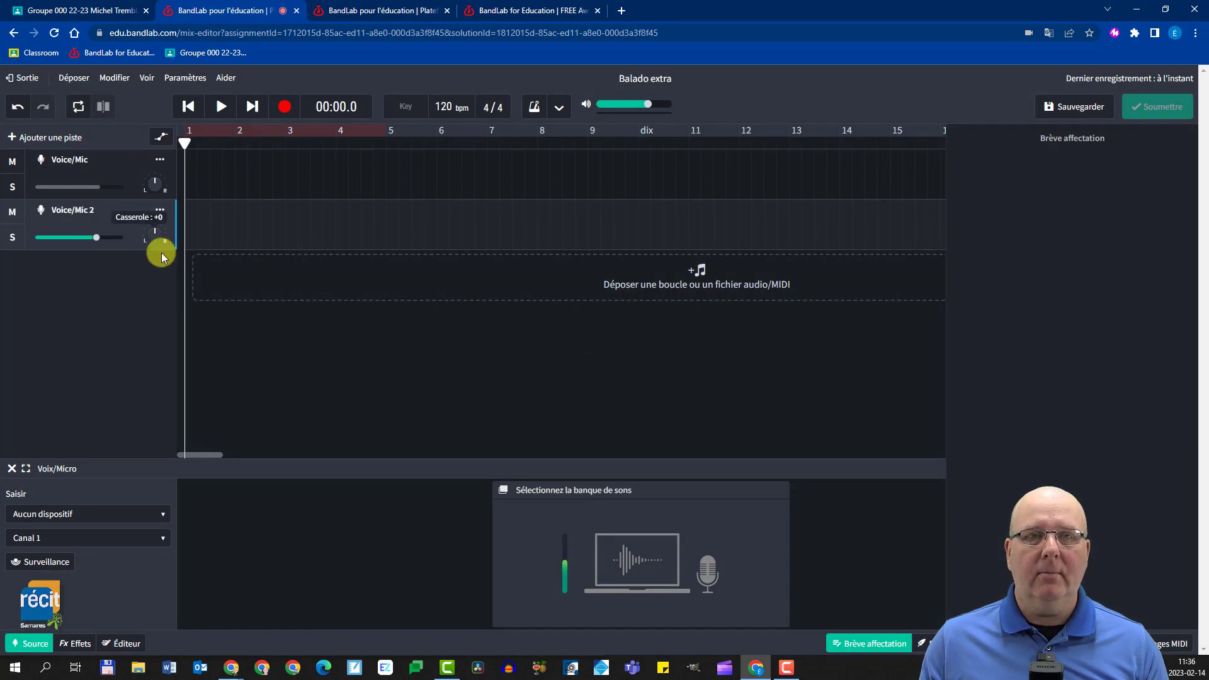
pyautogui.moveTo(159, 249)
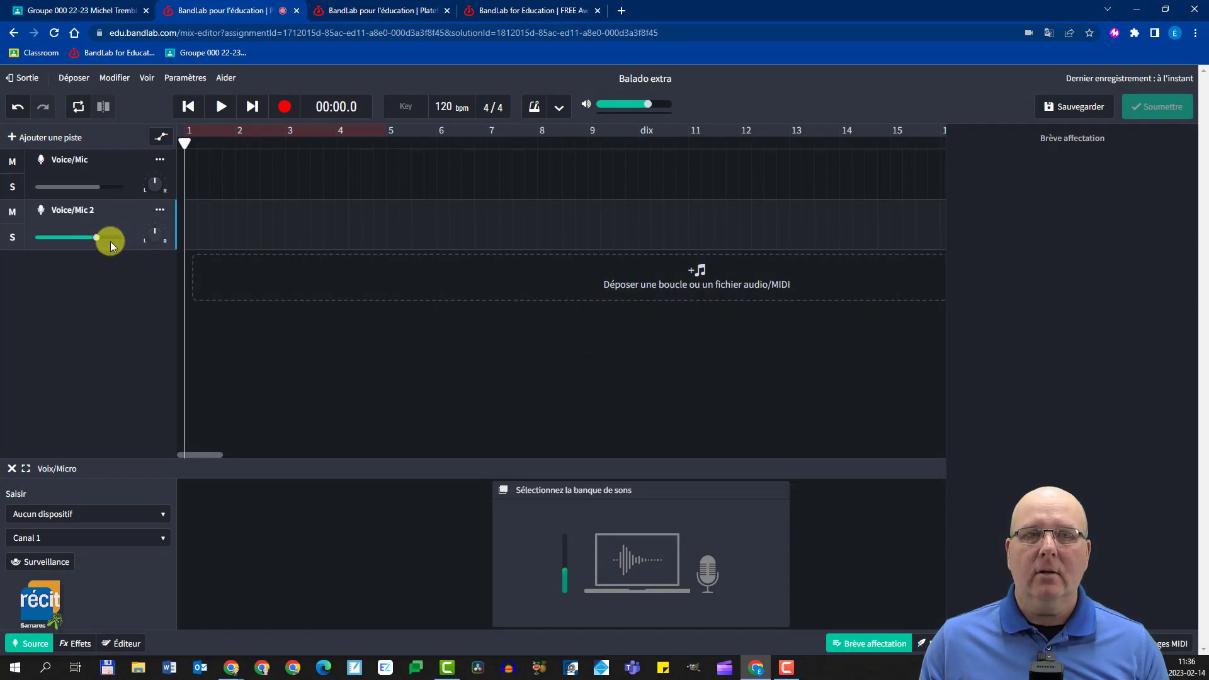
pyautogui.moveTo(95, 238); pyautogui.dragTo(60, 238)
pyautogui.moveTo(168, 240)
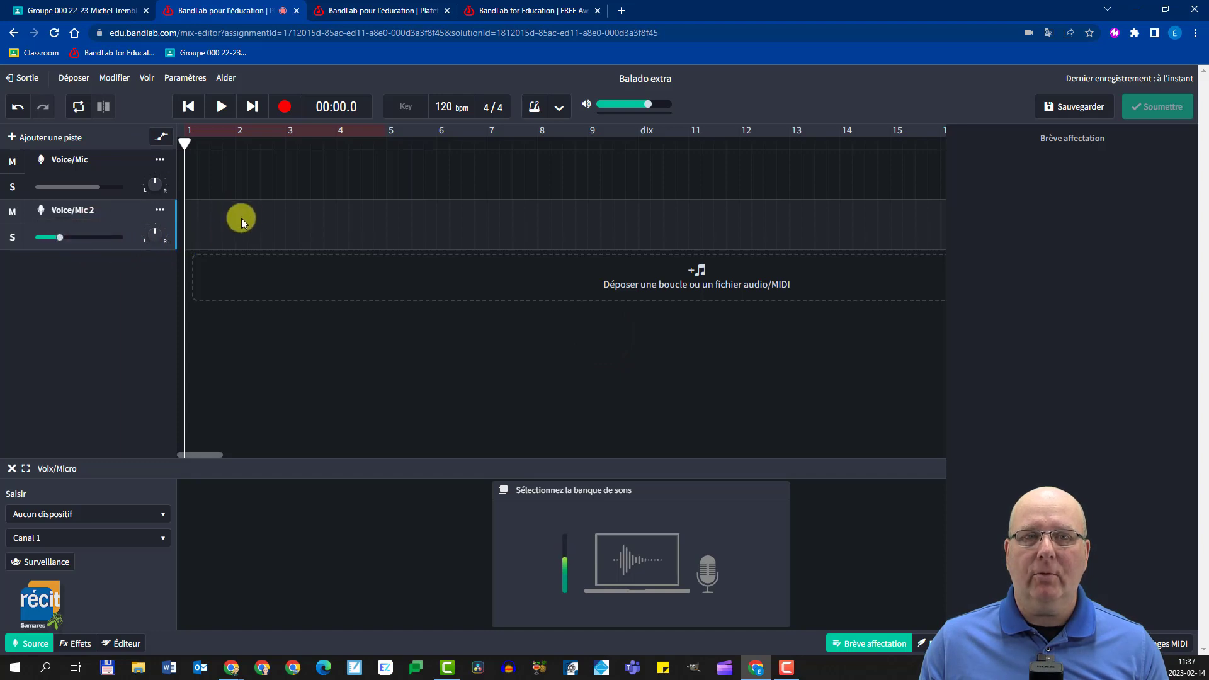
pyautogui.moveTo(63, 244)
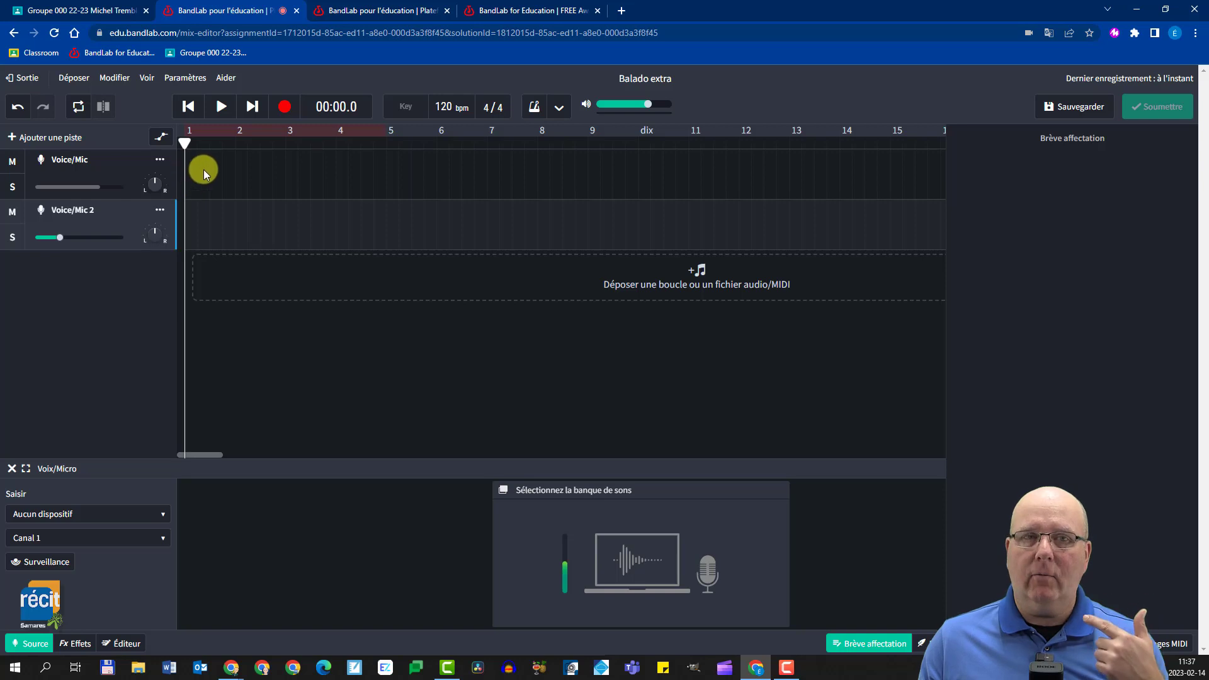
# Switch between the two voice tracks, then try muting and unmuting the Voice/Mic 2 track
pyautogui.click(113, 180)
pyautogui.click(123, 215)
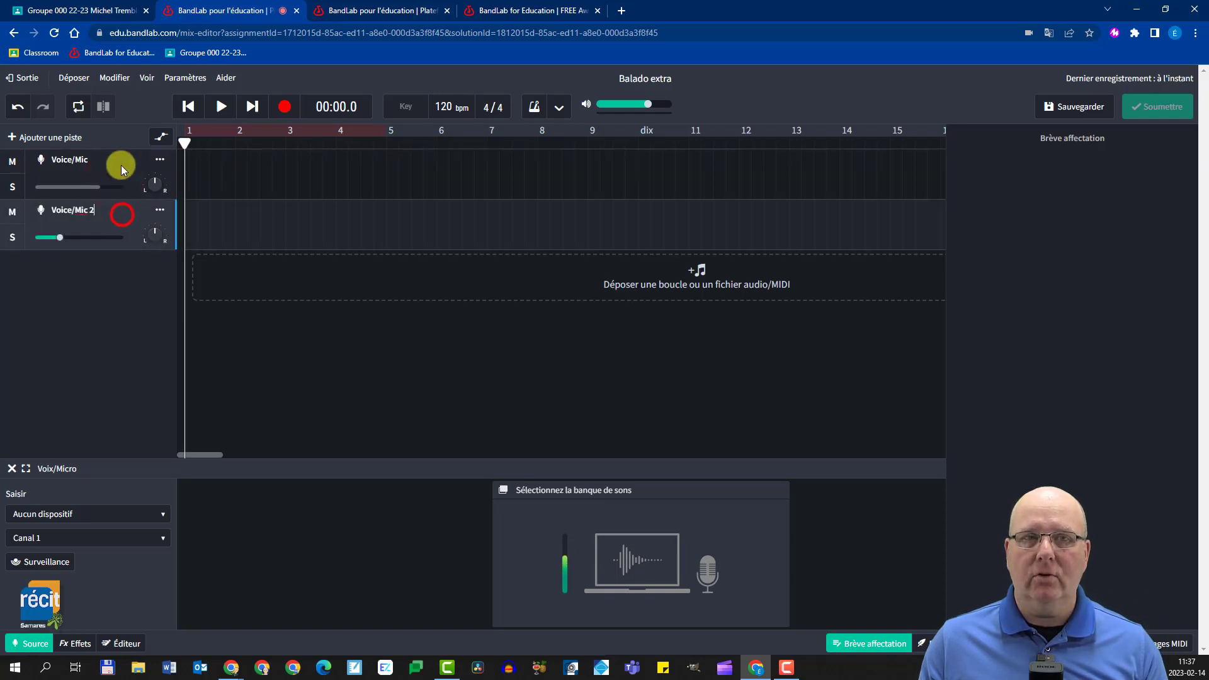
pyautogui.click(121, 166)
pyautogui.click(126, 219)
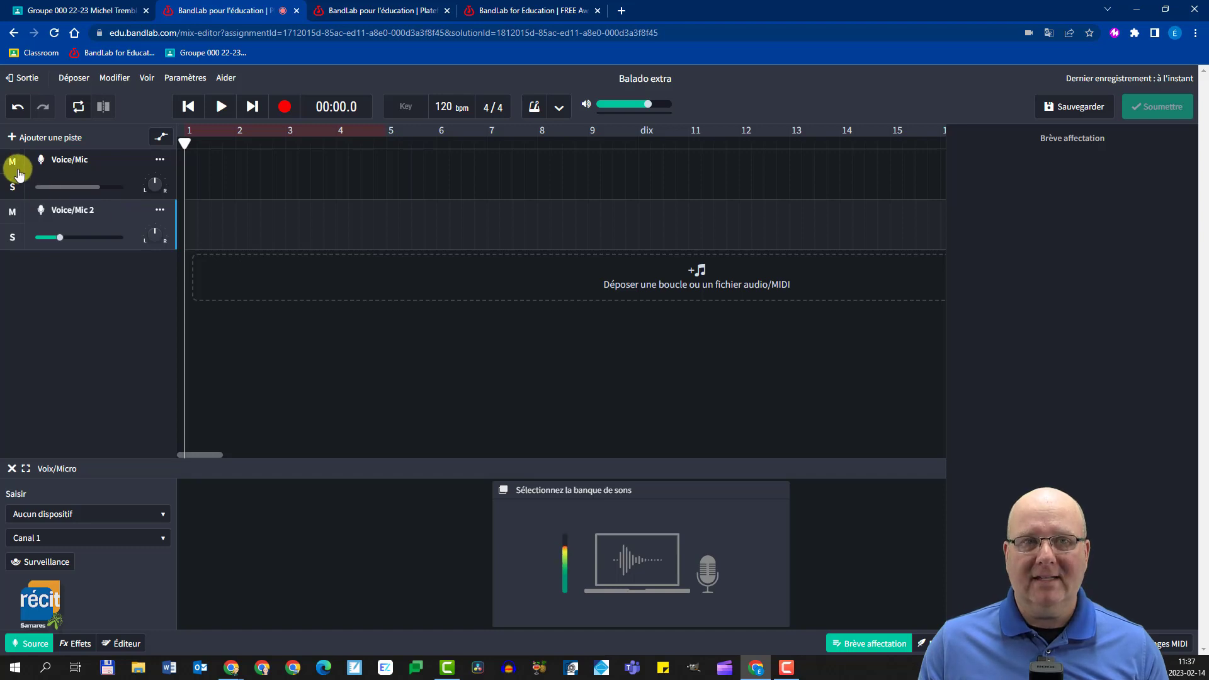
pyautogui.click(13, 214)
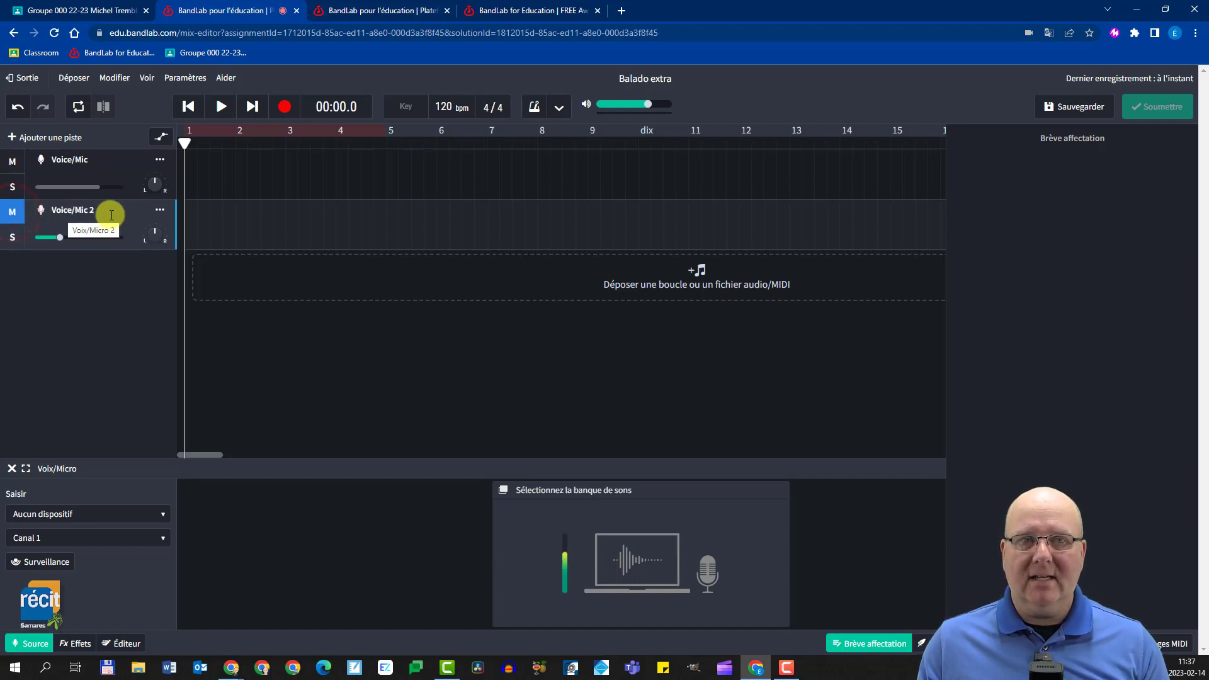
pyautogui.click(12, 212)
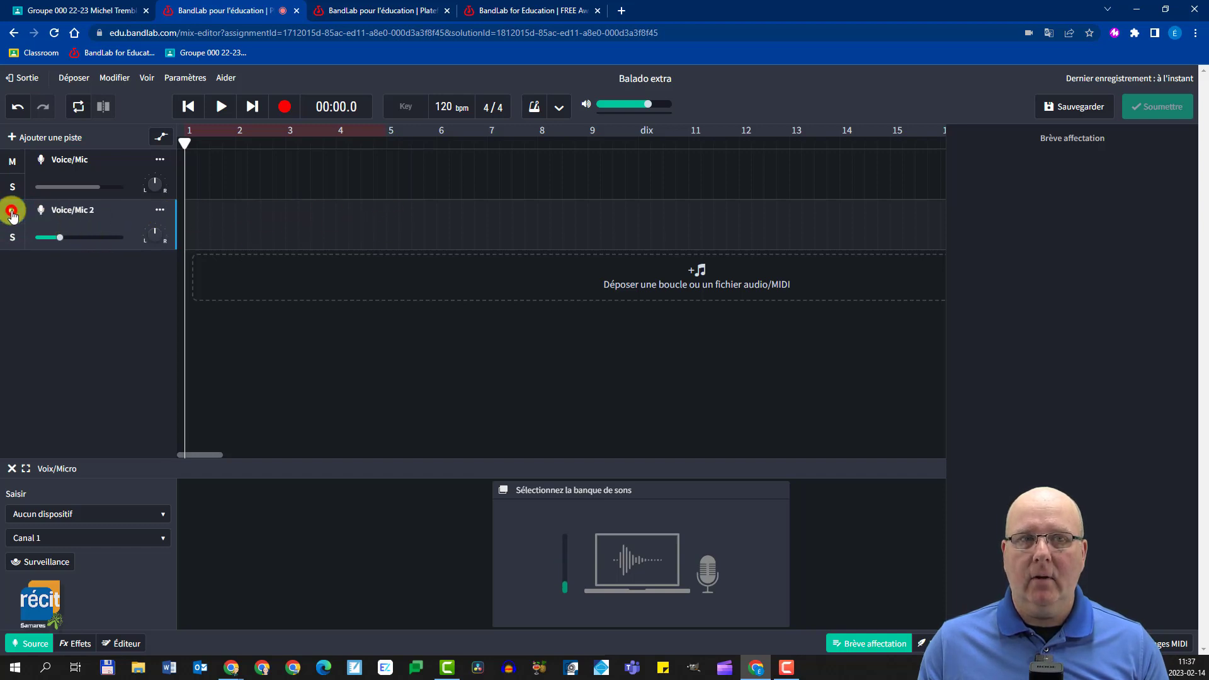
# Select the first voice track and try its solo mode, turning it back off
pyautogui.click(131, 172)
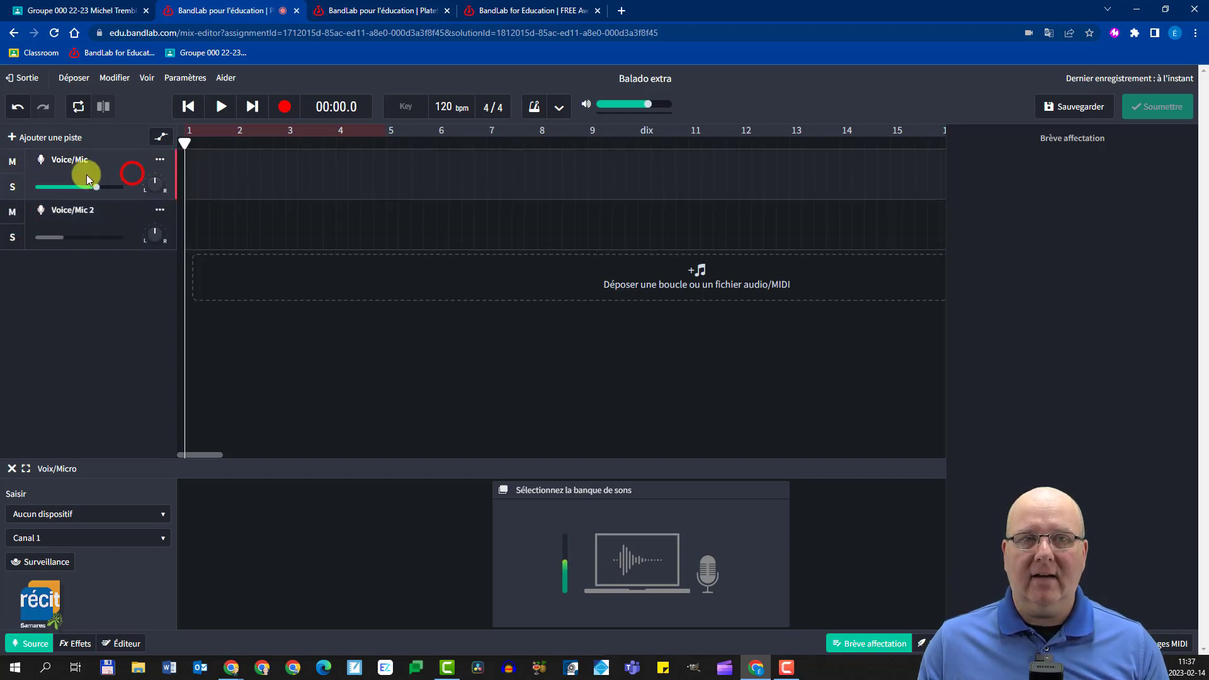
pyautogui.click(22, 188)
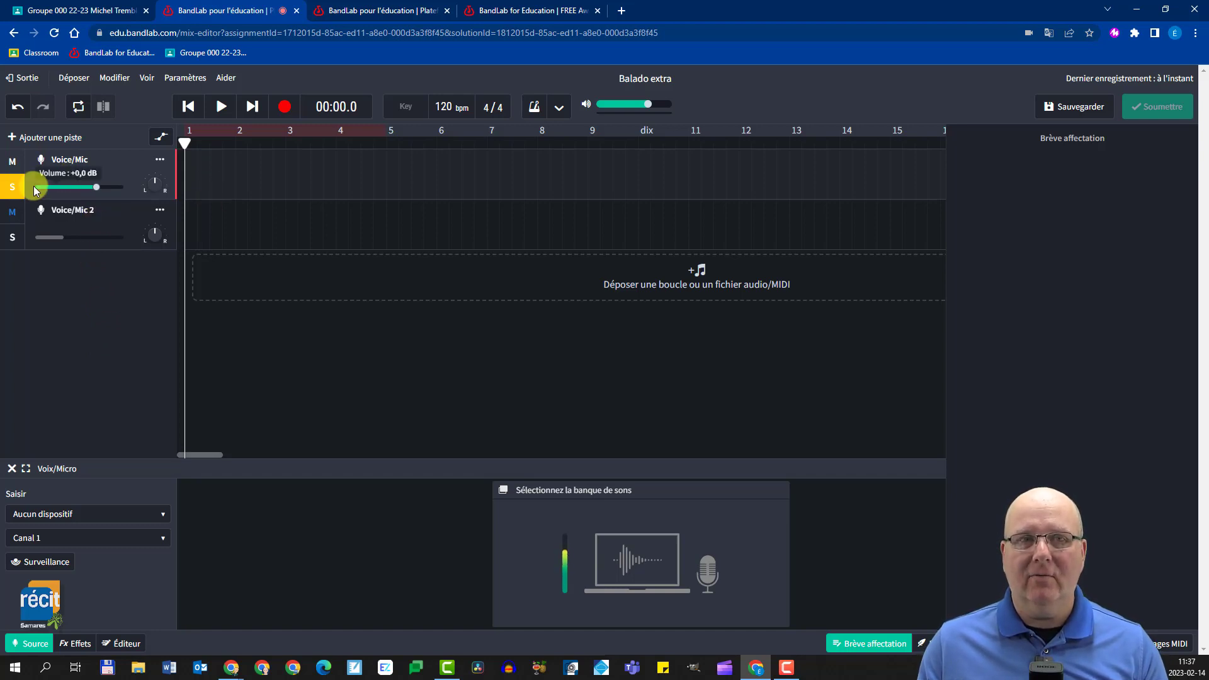
pyautogui.click(15, 189)
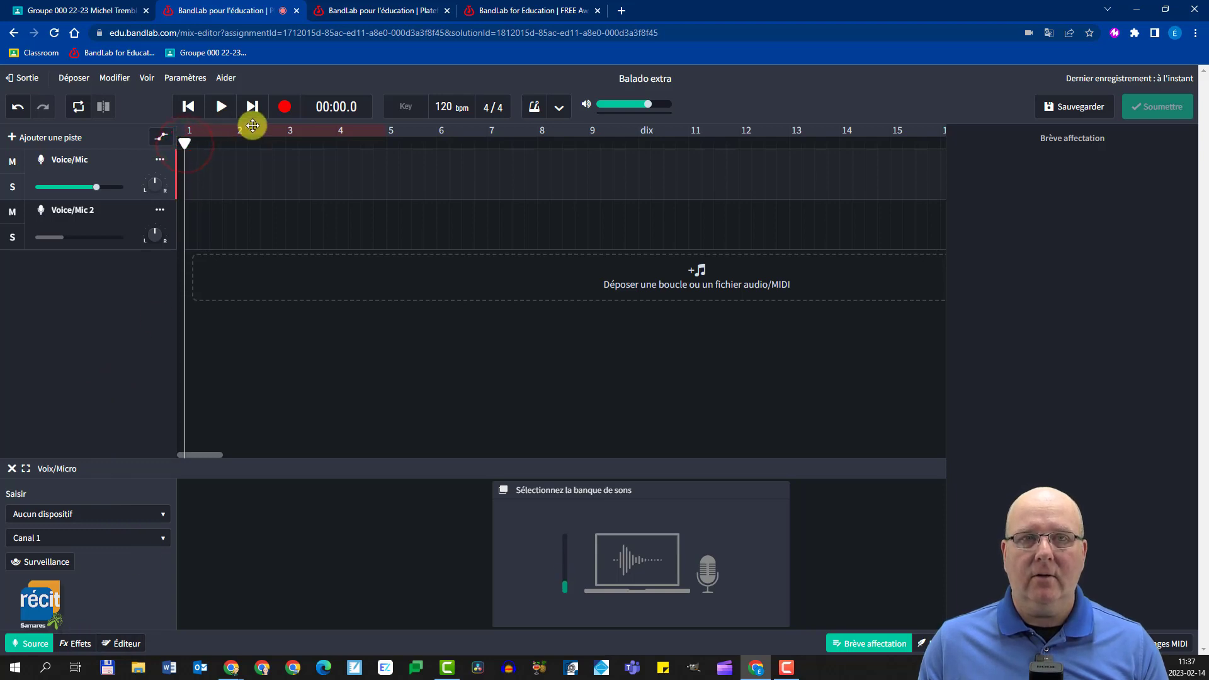
# Record a clip about 11 seconds long at the start of the first voice track and play part of it back
pyautogui.click(94, 167)
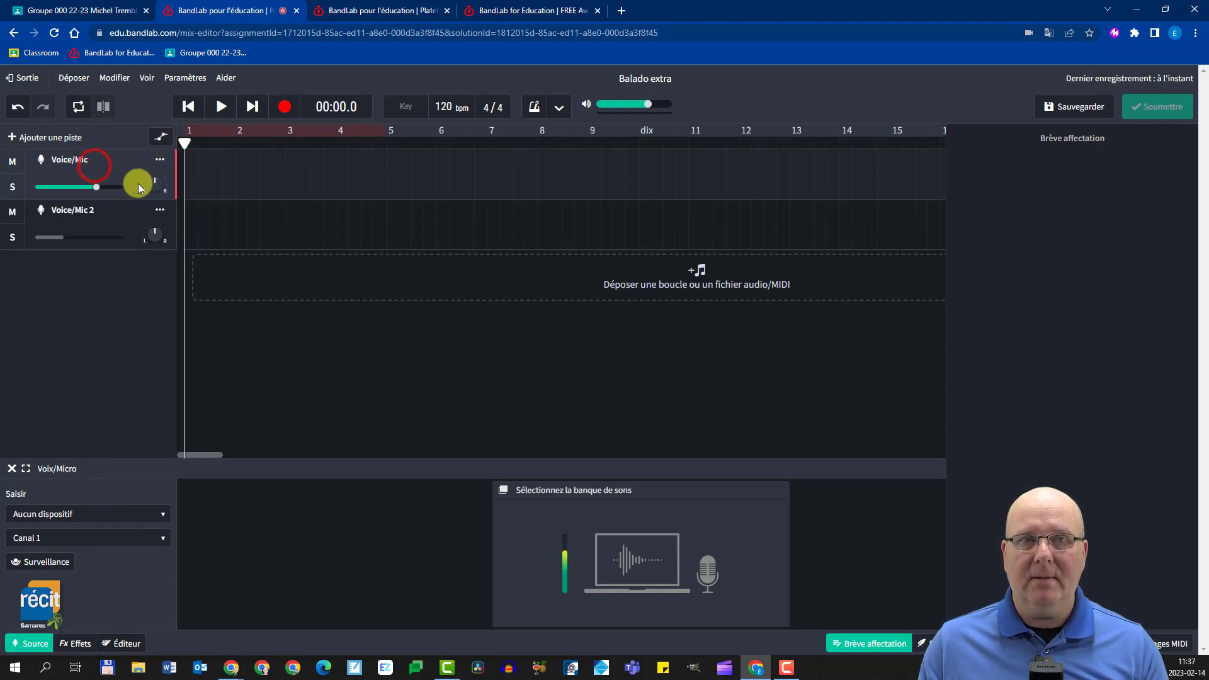
pyautogui.click(283, 105)
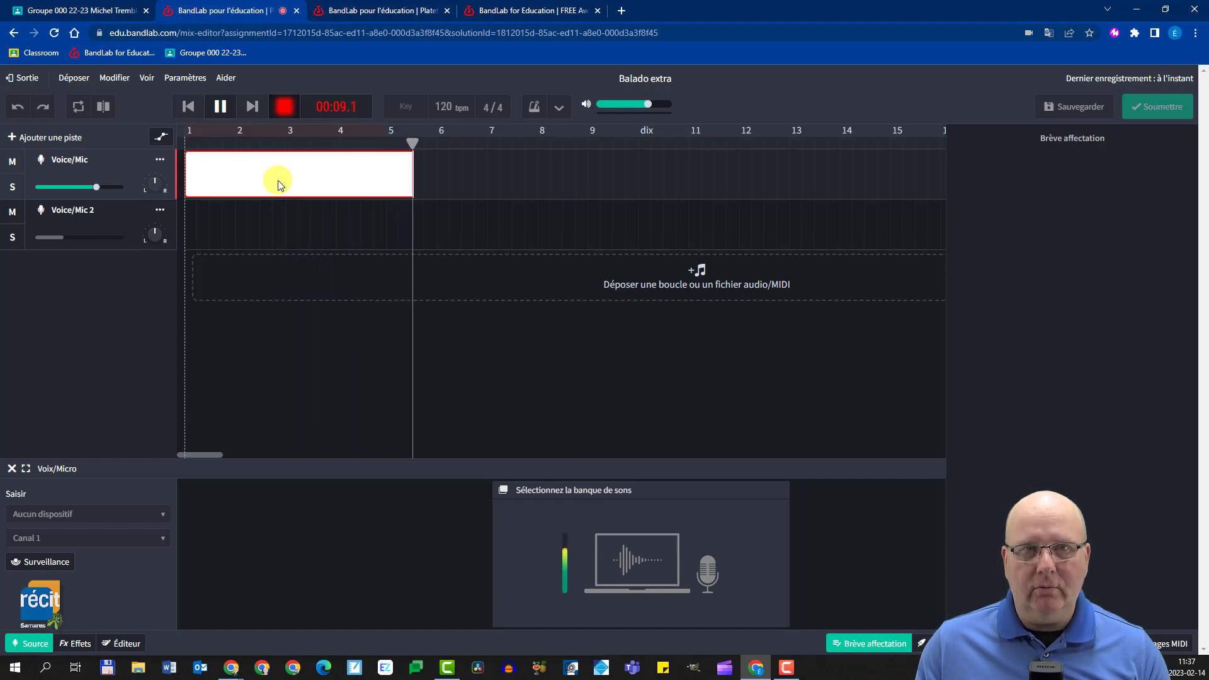
pyautogui.click(284, 106)
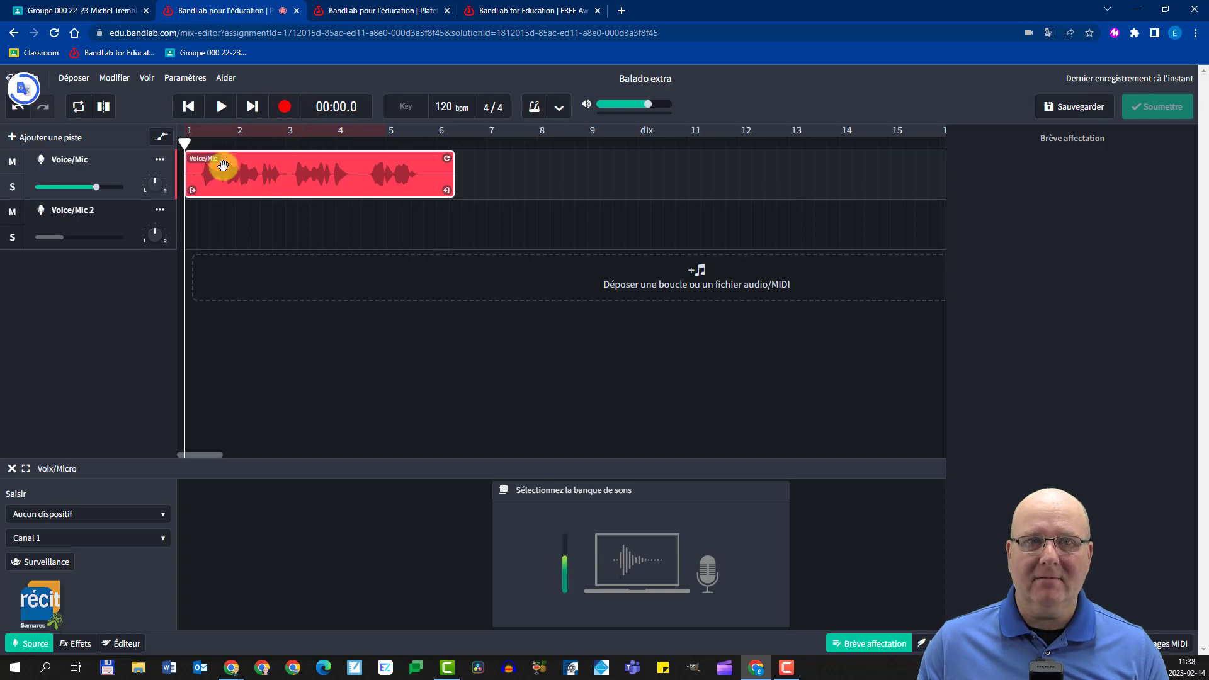
pyautogui.click(221, 107)
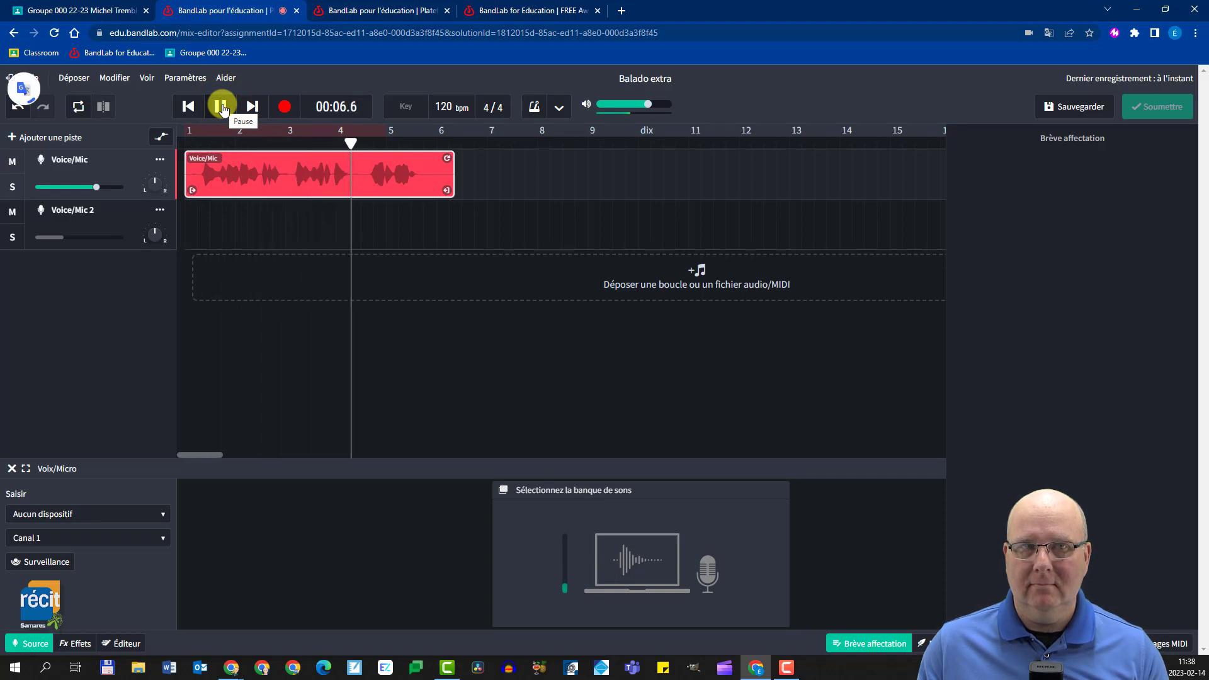
pyautogui.click(221, 107)
# Record a second clip about 9 seconds long on the first voice track, starting at 00:11.7
pyautogui.moveTo(363, 147); pyautogui.dragTo(478, 143)
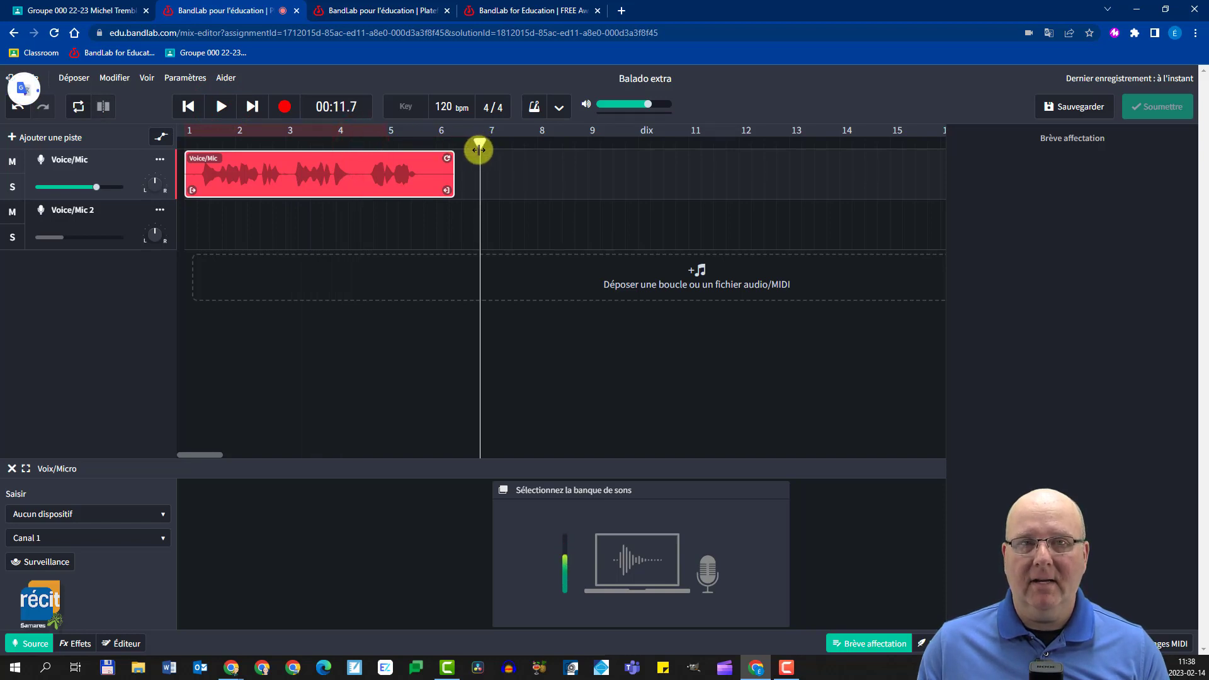
pyautogui.click(285, 109)
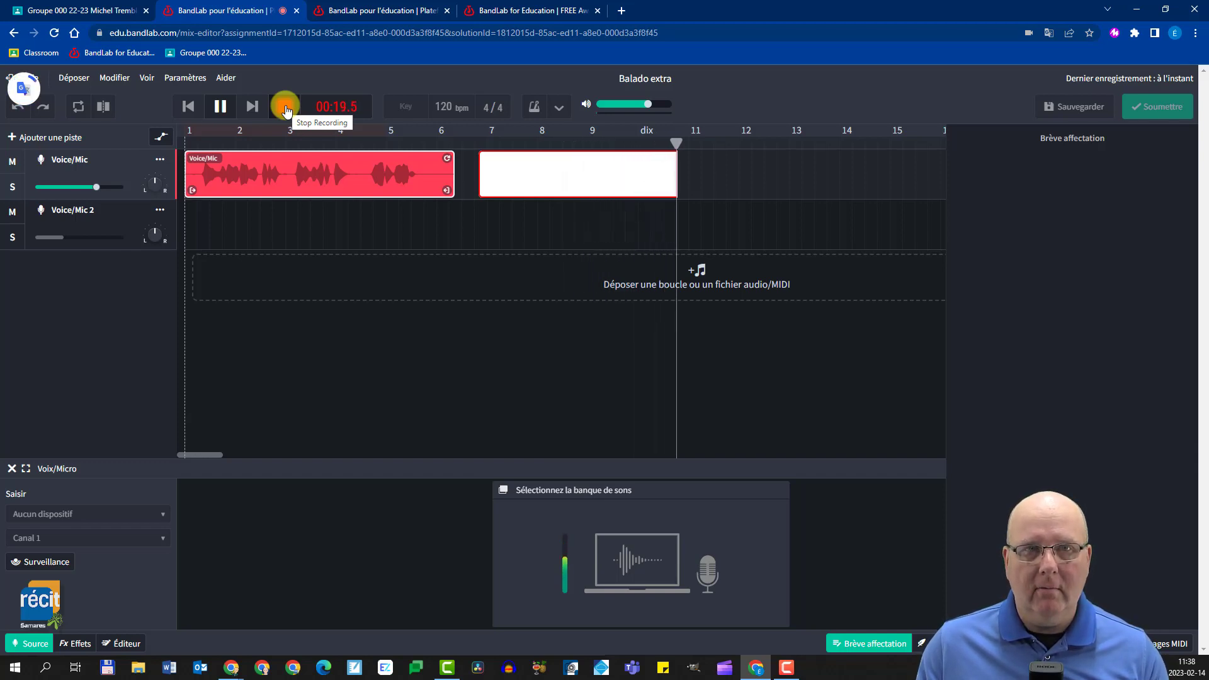
pyautogui.click(285, 107)
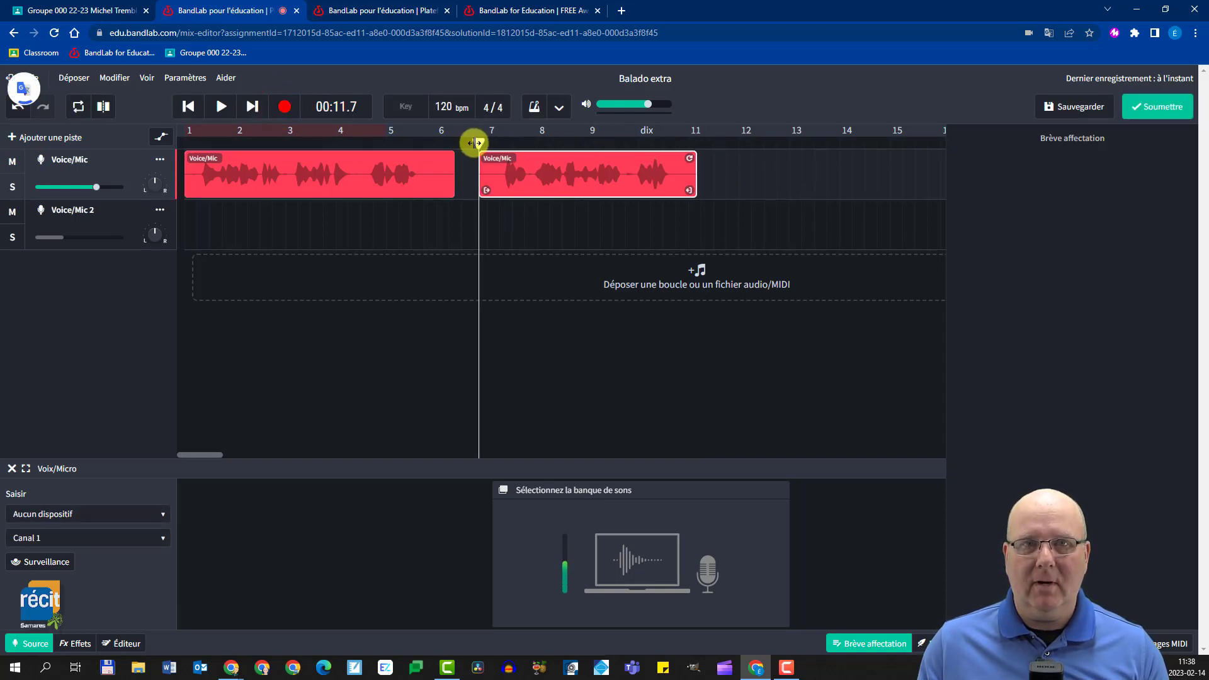
# Record a third clip about 10 seconds long on the first voice track, starting at 00:21.0
pyautogui.moveTo(480, 143); pyautogui.dragTo(714, 143)
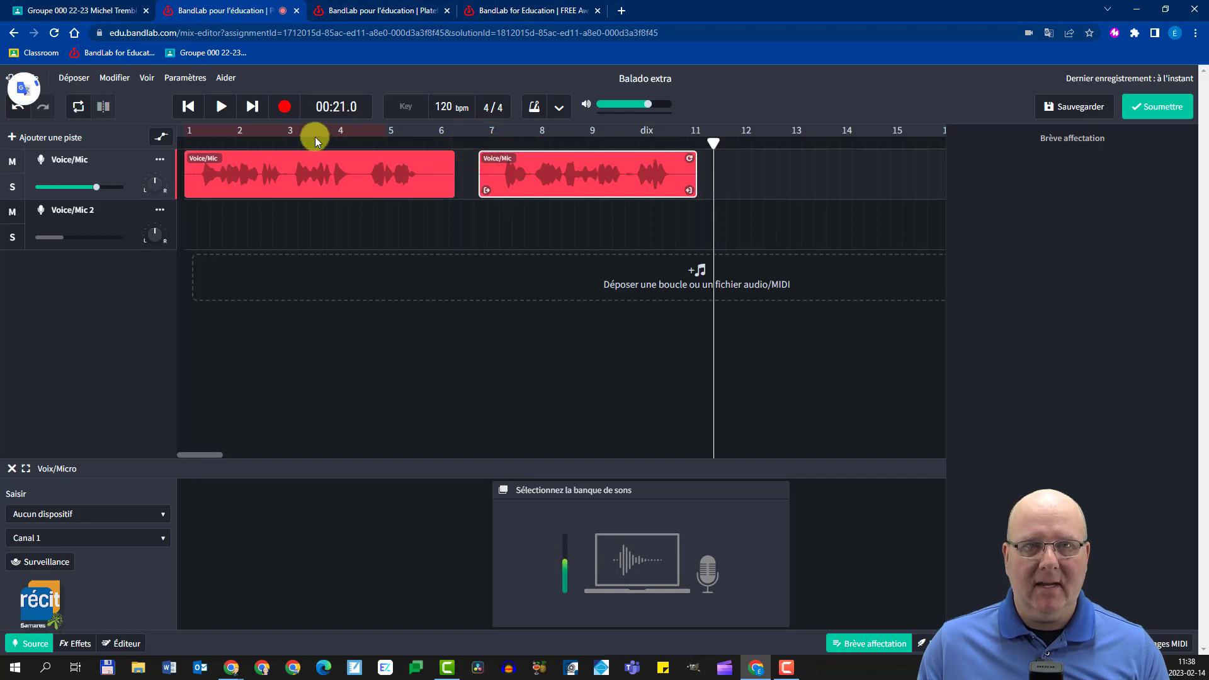
pyautogui.click(284, 109)
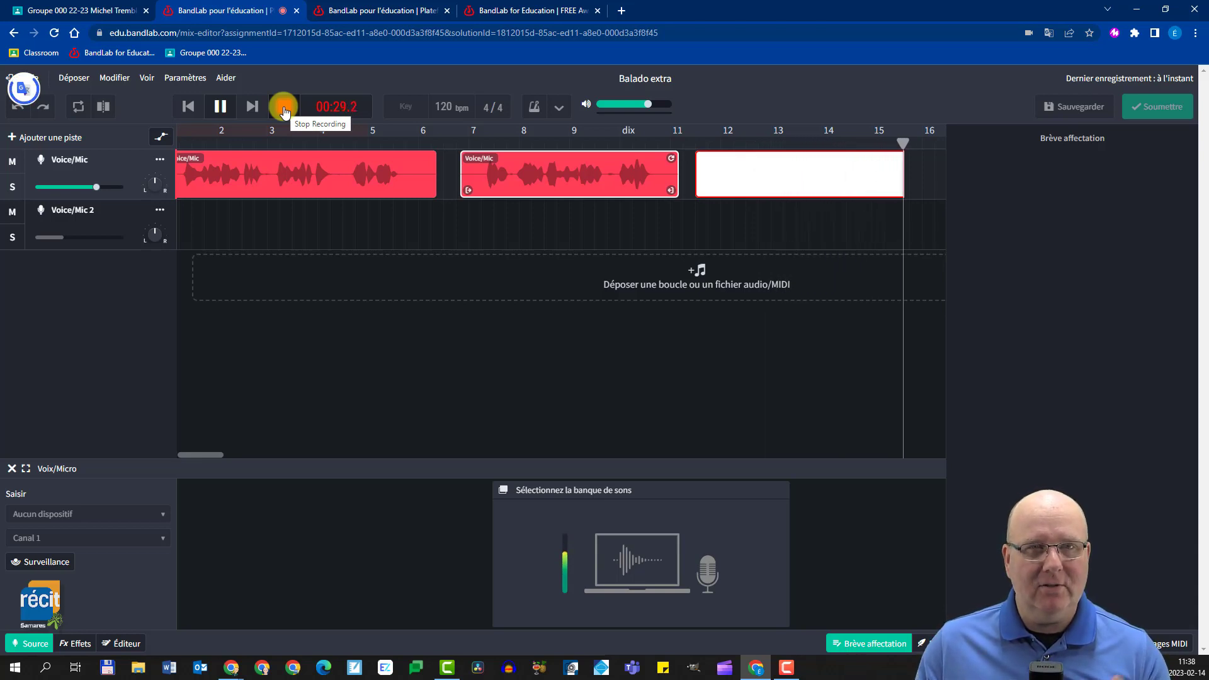
pyautogui.click(285, 109)
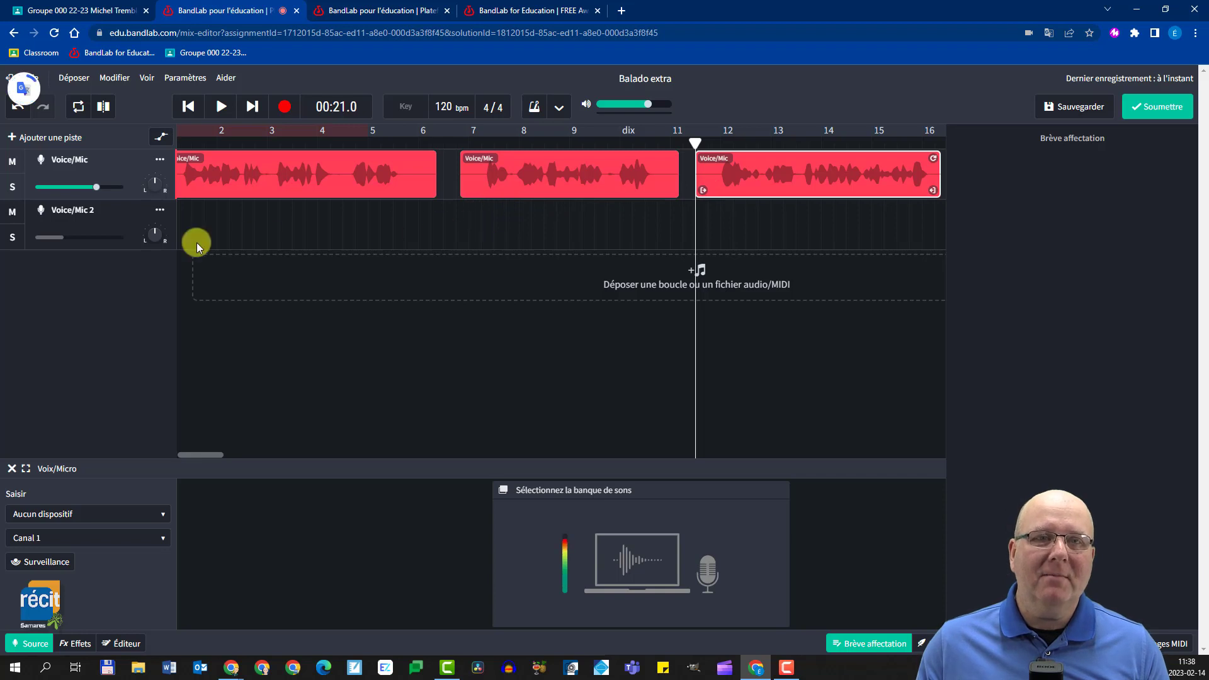
# Move the second voice clip about half a second earlier, closer to the first clip, and select the first clip
pyautogui.moveTo(520, 187)
pyautogui.mouseDown()
pyautogui.moveTo(492, 225)
pyautogui.moveTo(309, 234)
pyautogui.moveTo(521, 229)
pyautogui.moveTo(527, 177)
pyautogui.moveTo(504, 178)
pyautogui.moveTo(516, 178)
pyautogui.mouseUp()
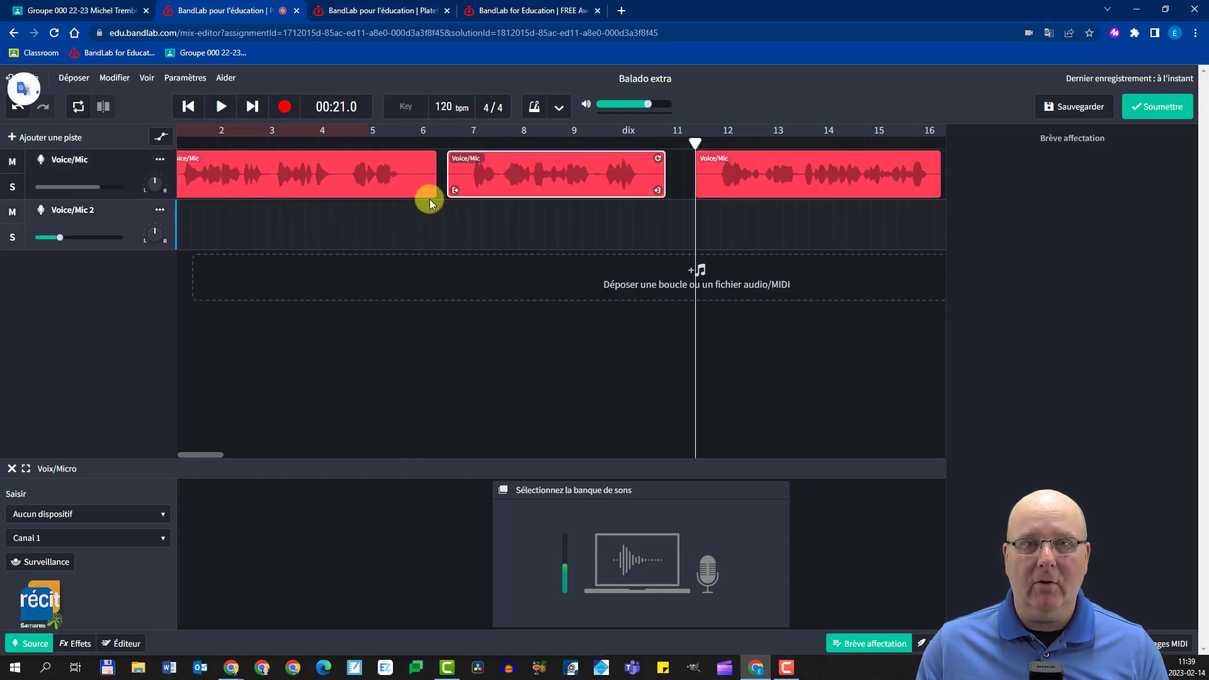
pyautogui.click(425, 183)
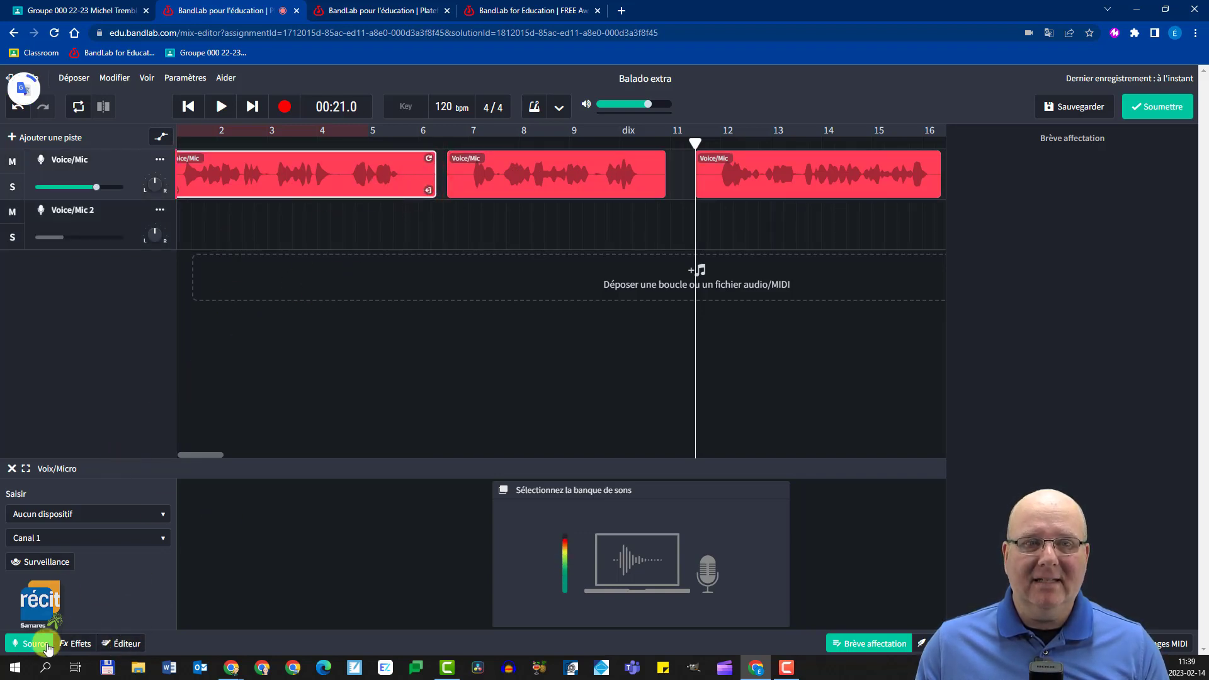
# Trim about 1.2 seconds off the end of the first voice clip and about 0.7 seconds off both ends of the second
pyautogui.moveTo(431, 192); pyautogui.dragTo(398, 189)
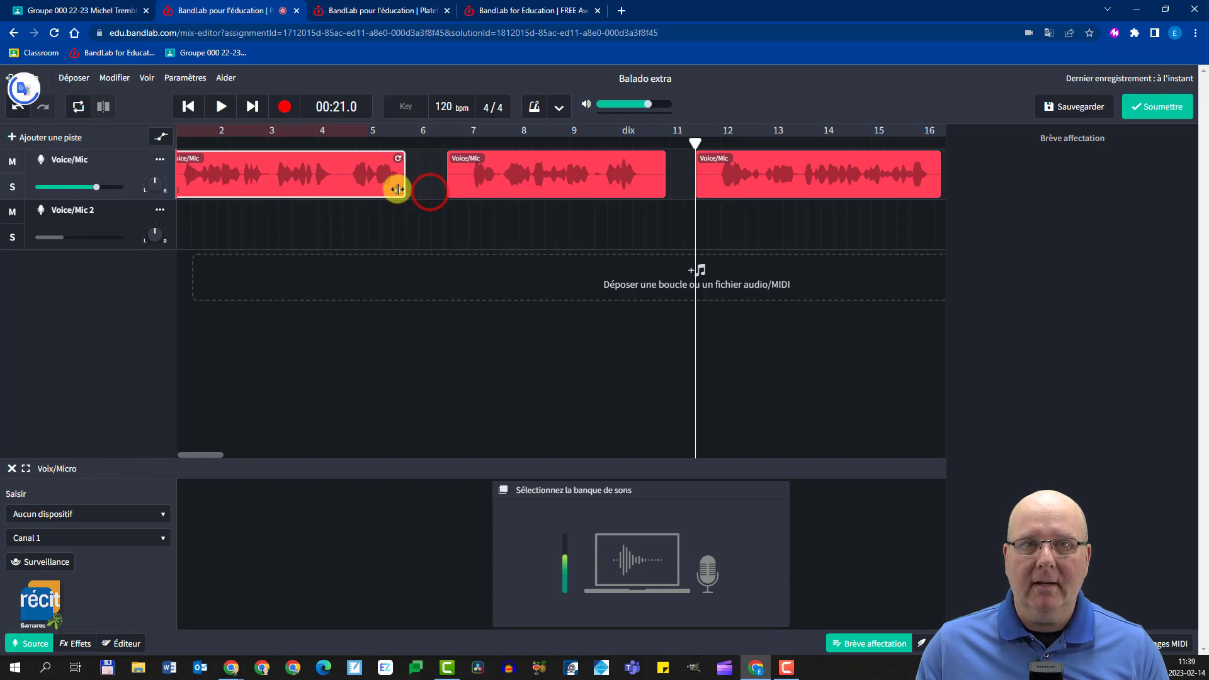
pyautogui.click(464, 193)
pyautogui.moveTo(456, 192); pyautogui.dragTo(473, 191)
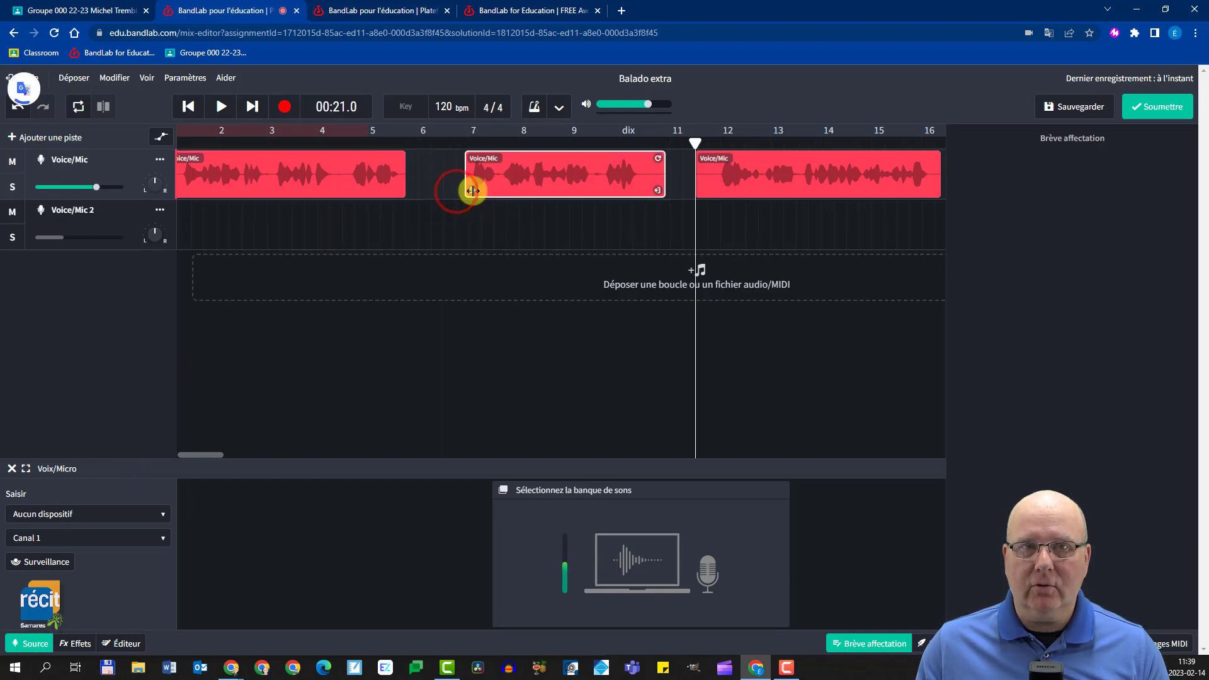
pyautogui.moveTo(656, 192); pyautogui.dragTo(751, 189)
# Move the second and third voice clips earlier, leaving gaps of roughly half a second between the three clips
pyautogui.moveTo(594, 189); pyautogui.dragTo(554, 189)
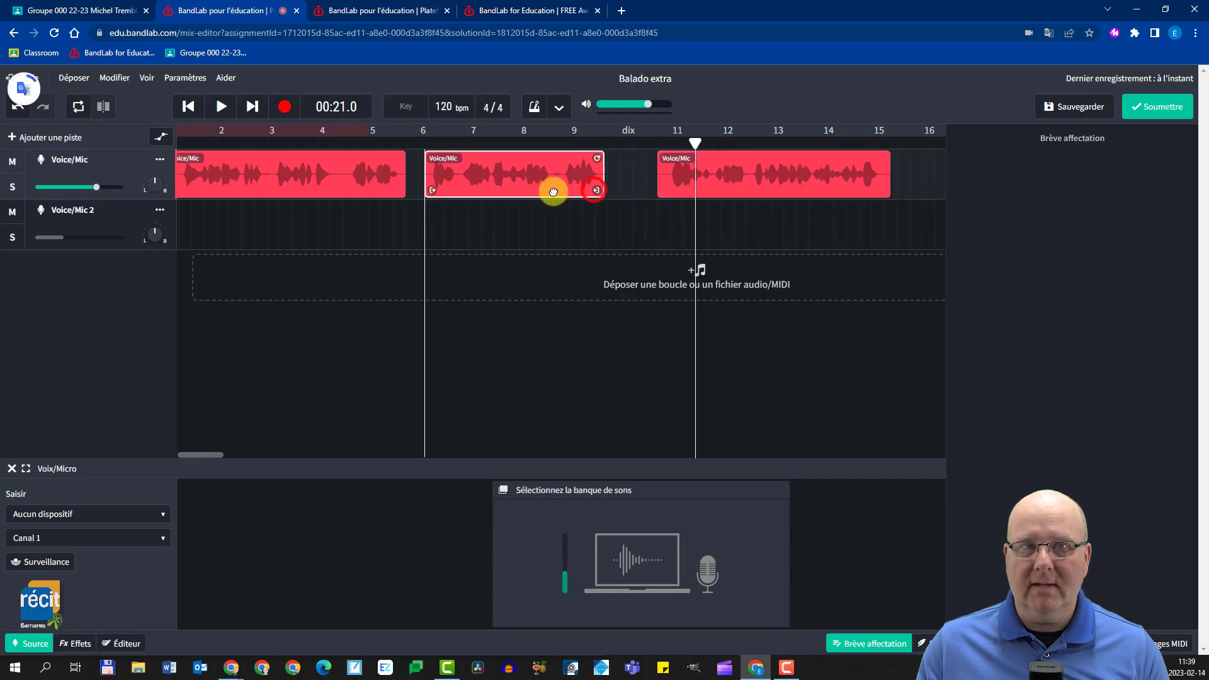
pyautogui.moveTo(726, 189); pyautogui.dragTo(683, 192)
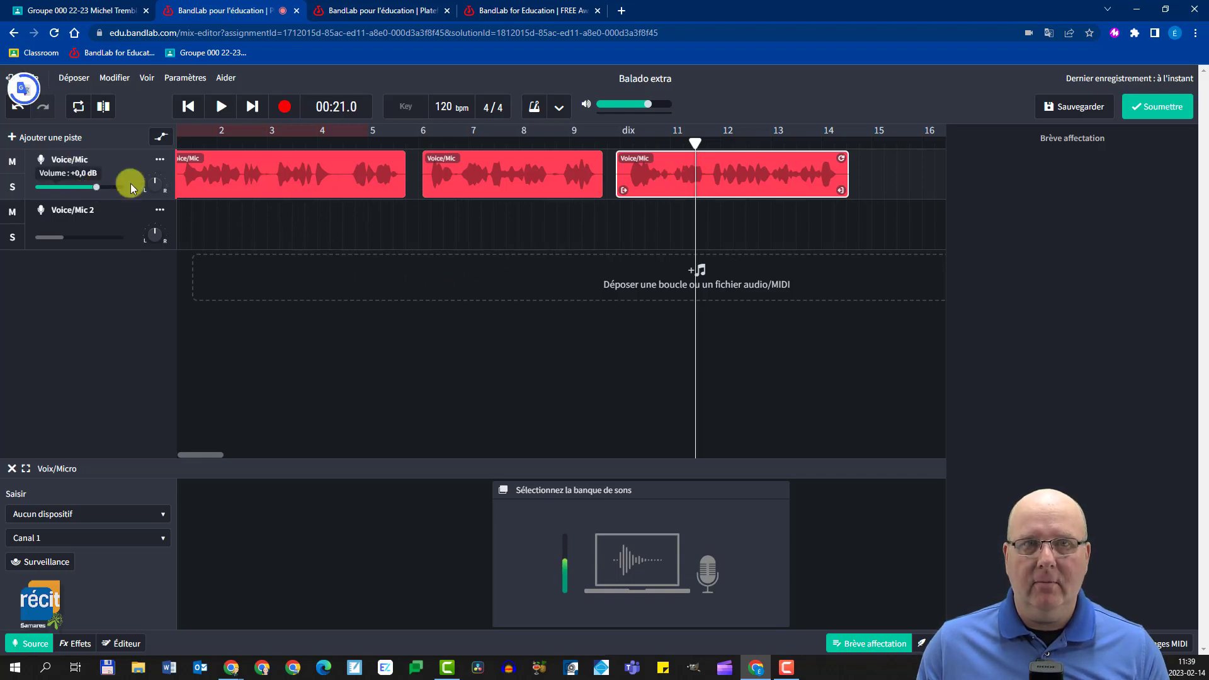
# Try a higher volume on the first voice track and bring it back down to about its starting level
pyautogui.click(345, 183)
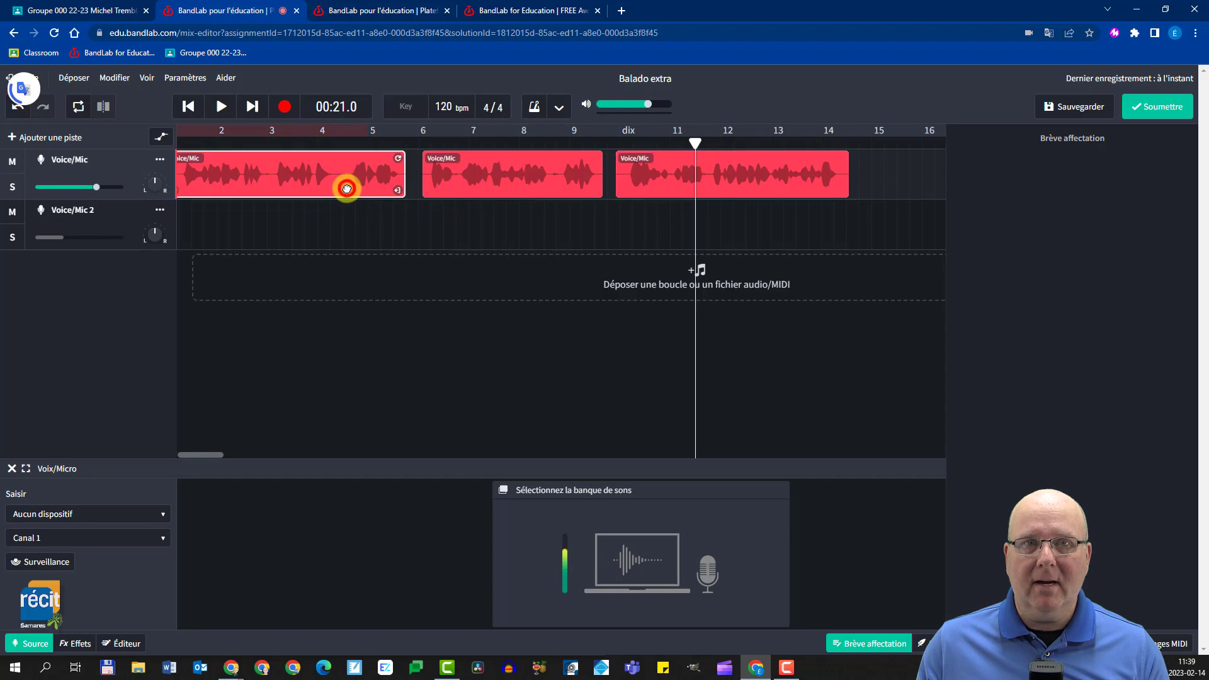
pyautogui.click(98, 186)
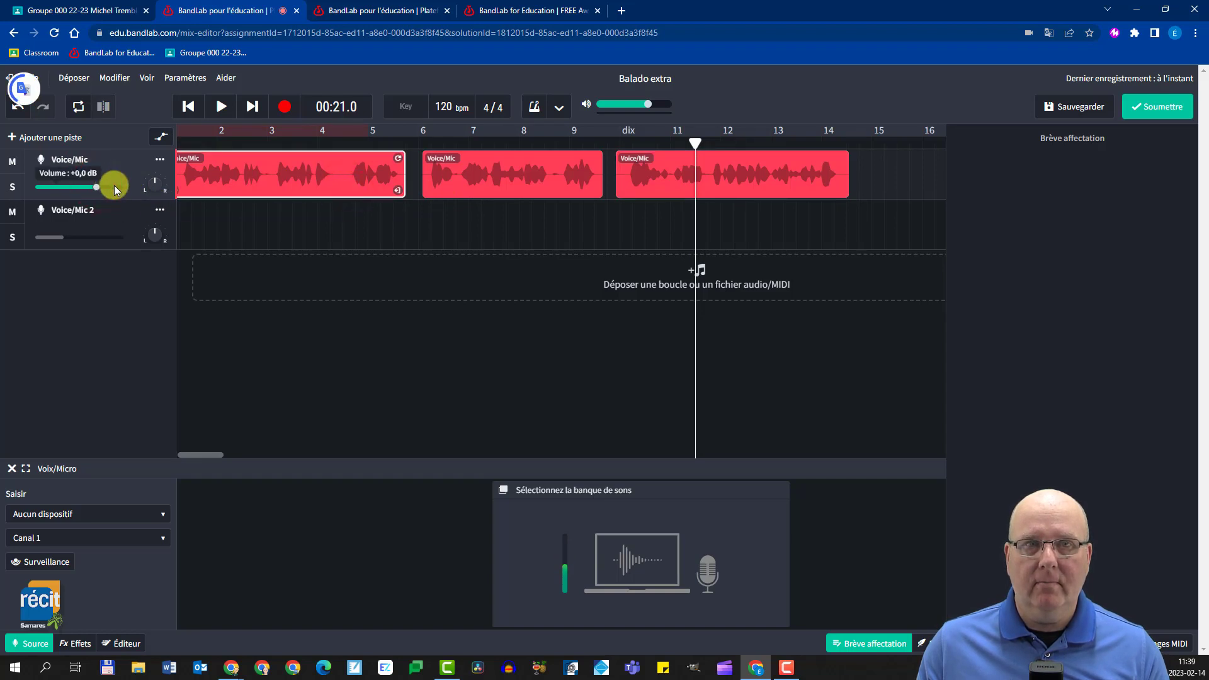
pyautogui.click(114, 187)
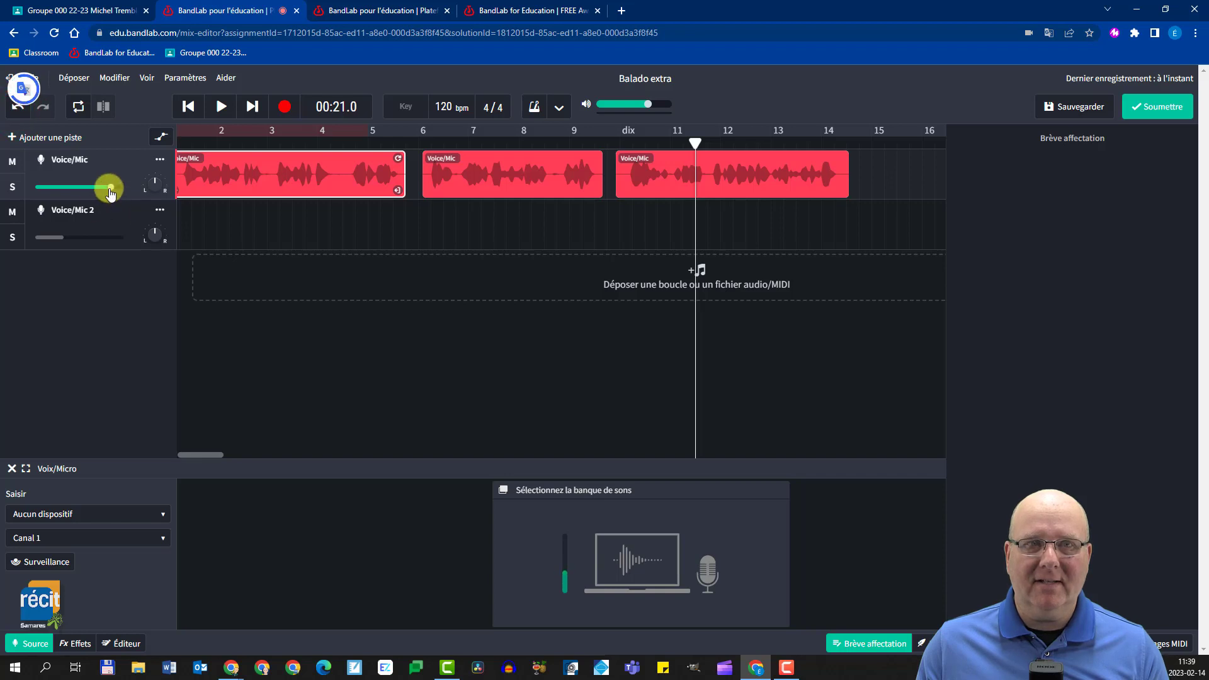
pyautogui.moveTo(110, 185); pyautogui.dragTo(96, 190)
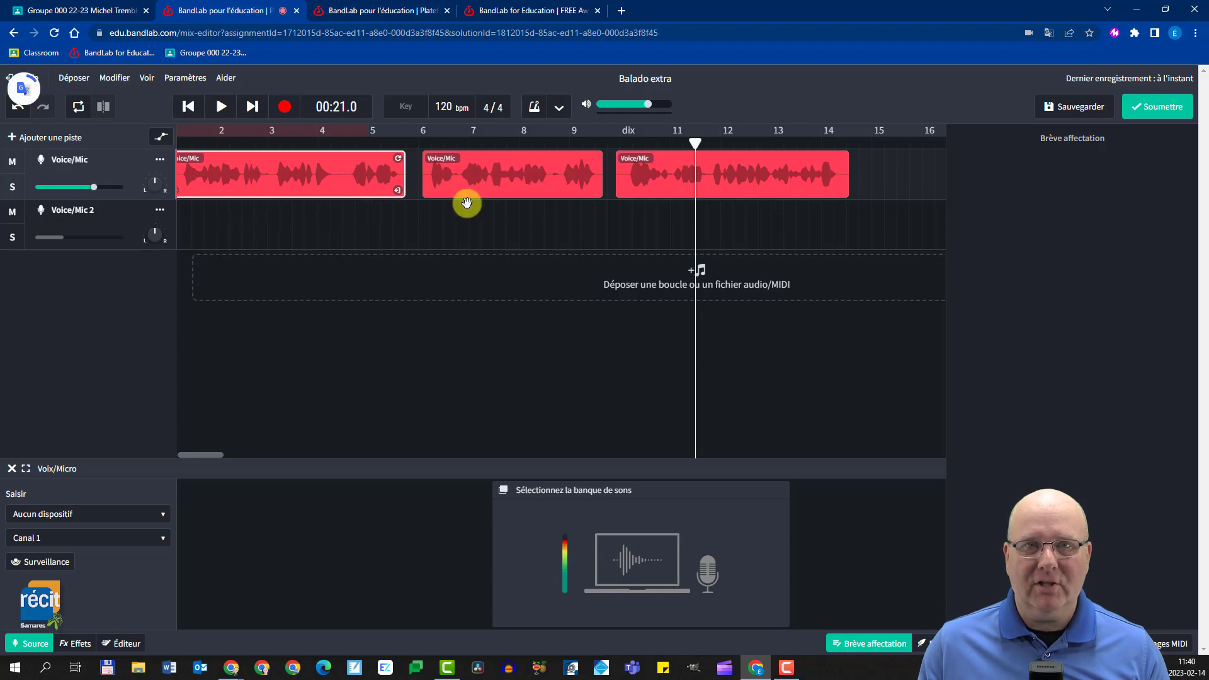
# Look through the effect presets available for the second voice track without applying any
pyautogui.click(223, 228)
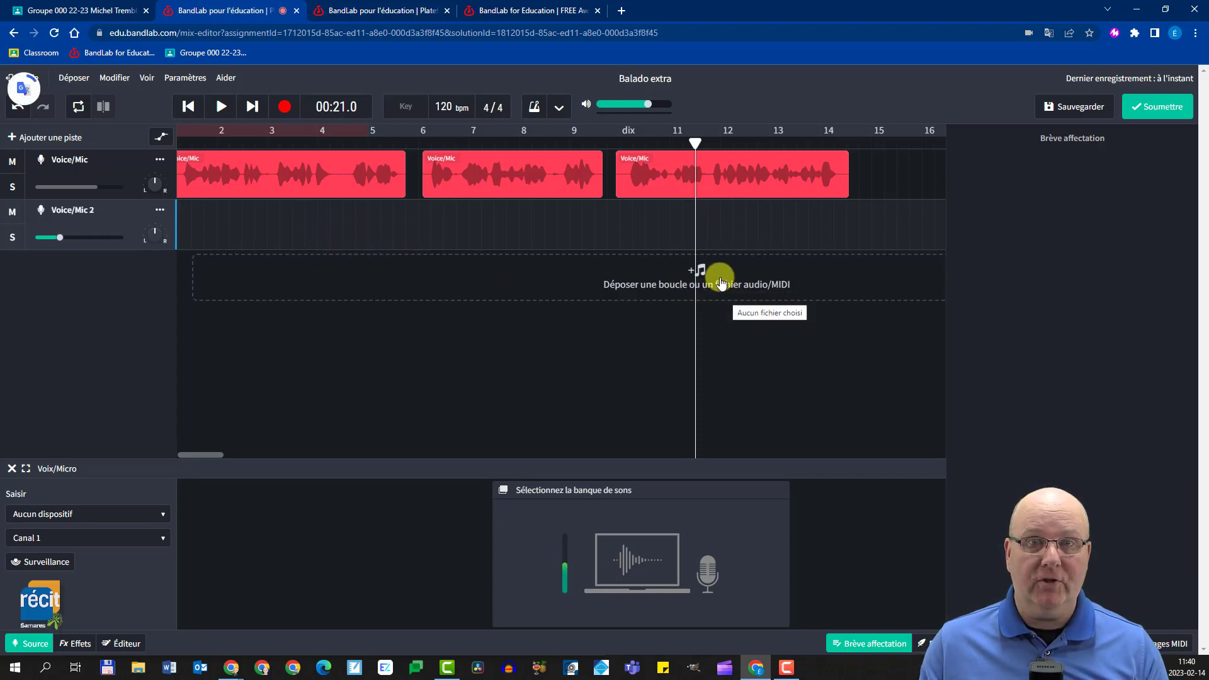
pyautogui.click(82, 646)
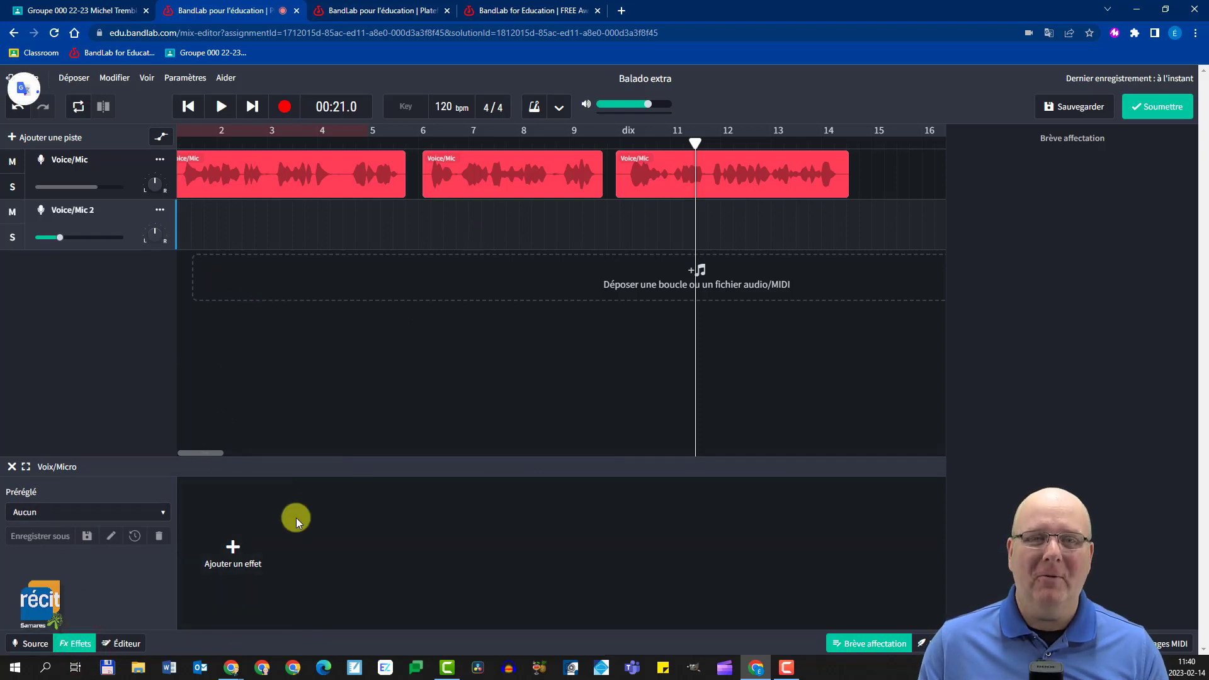
pyautogui.click(95, 512)
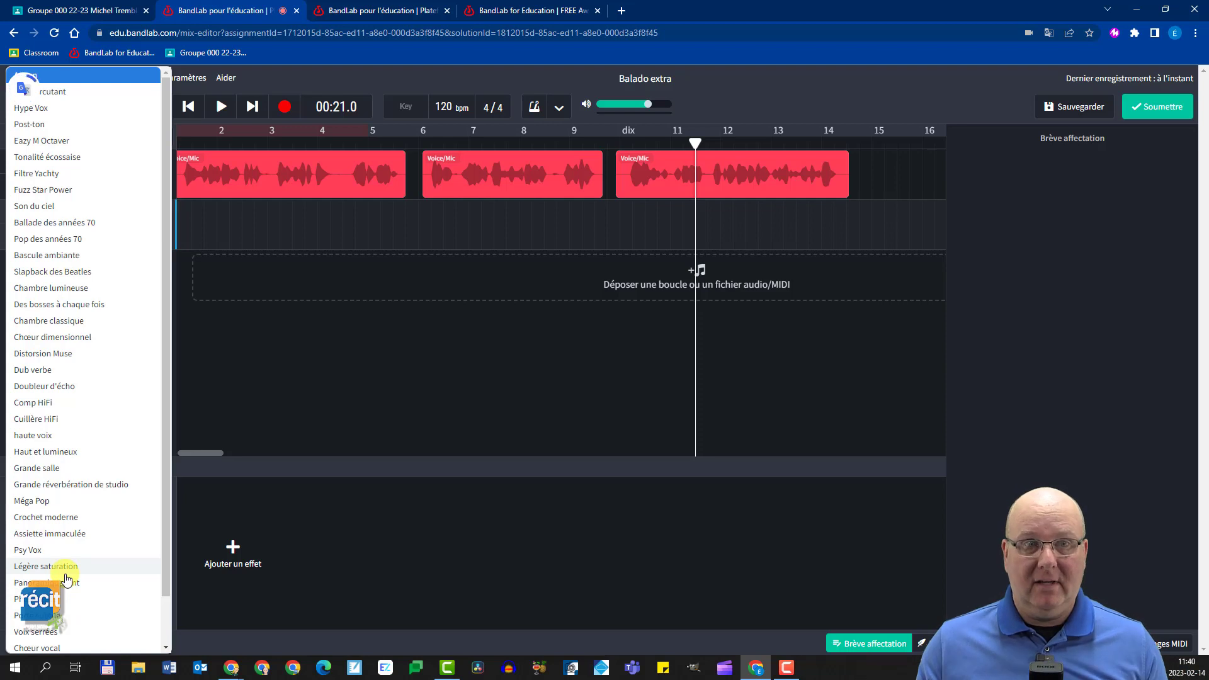
pyautogui.click(267, 392)
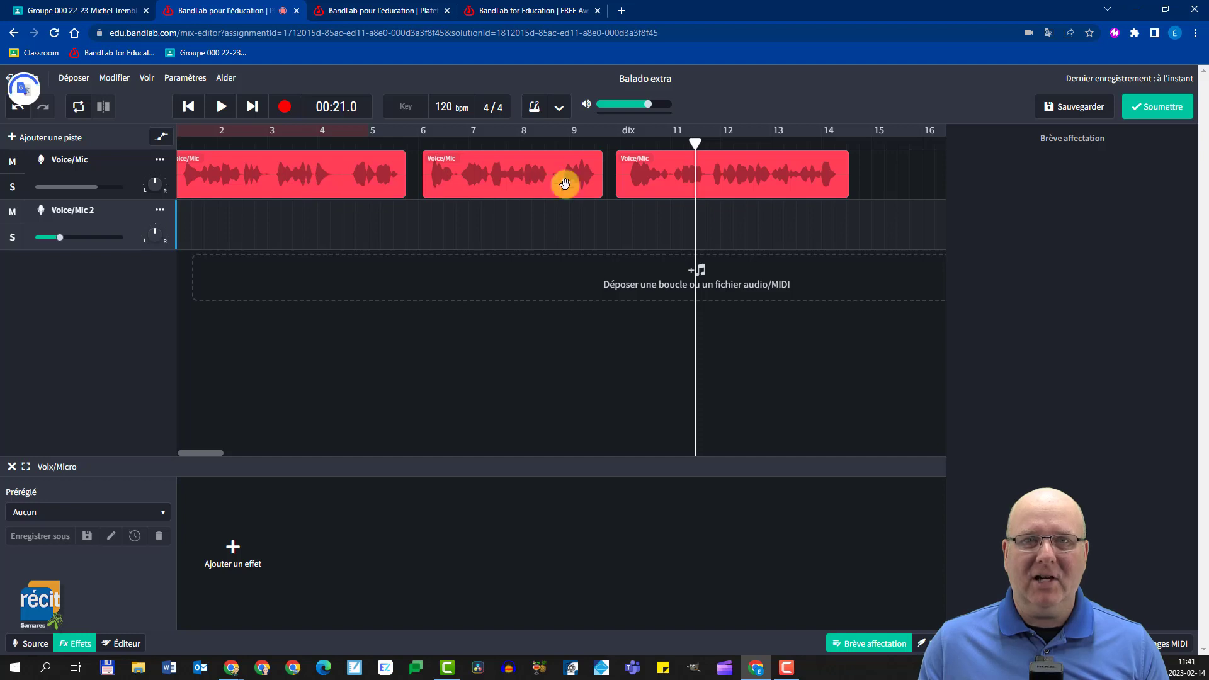
# Show the first voice track's waveform in the audio editor and place the playhead at 00:03.5
pyautogui.click(131, 645)
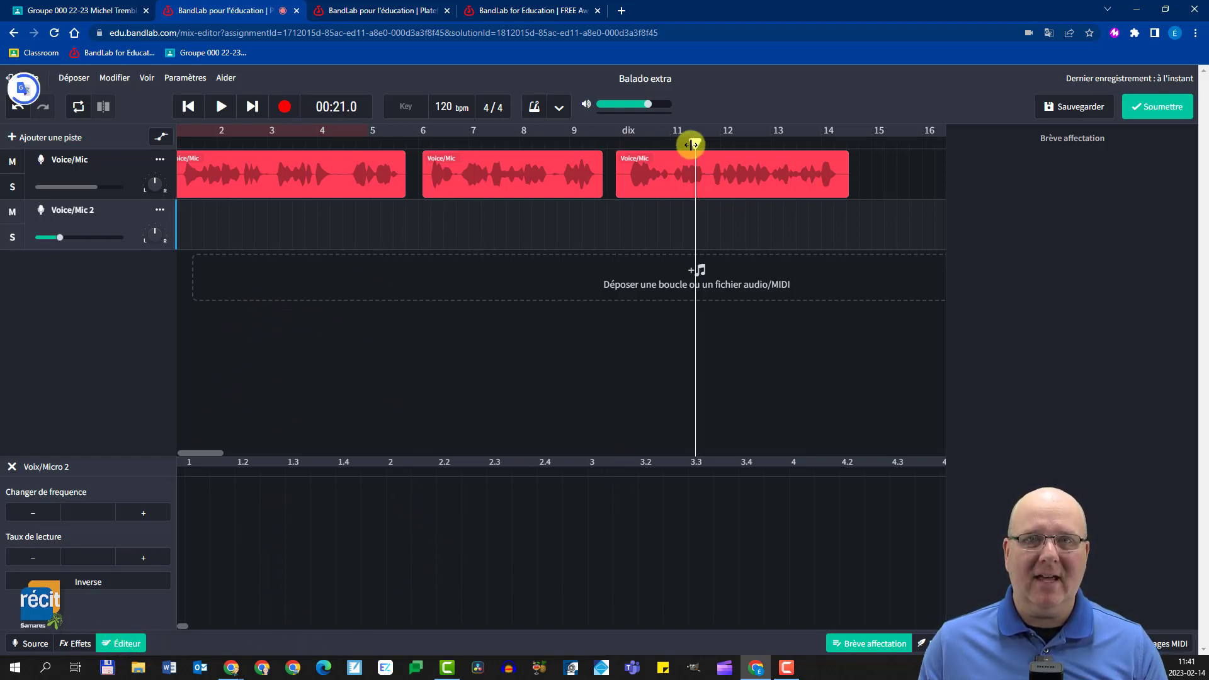
pyautogui.moveTo(696, 144); pyautogui.dragTo(279, 151)
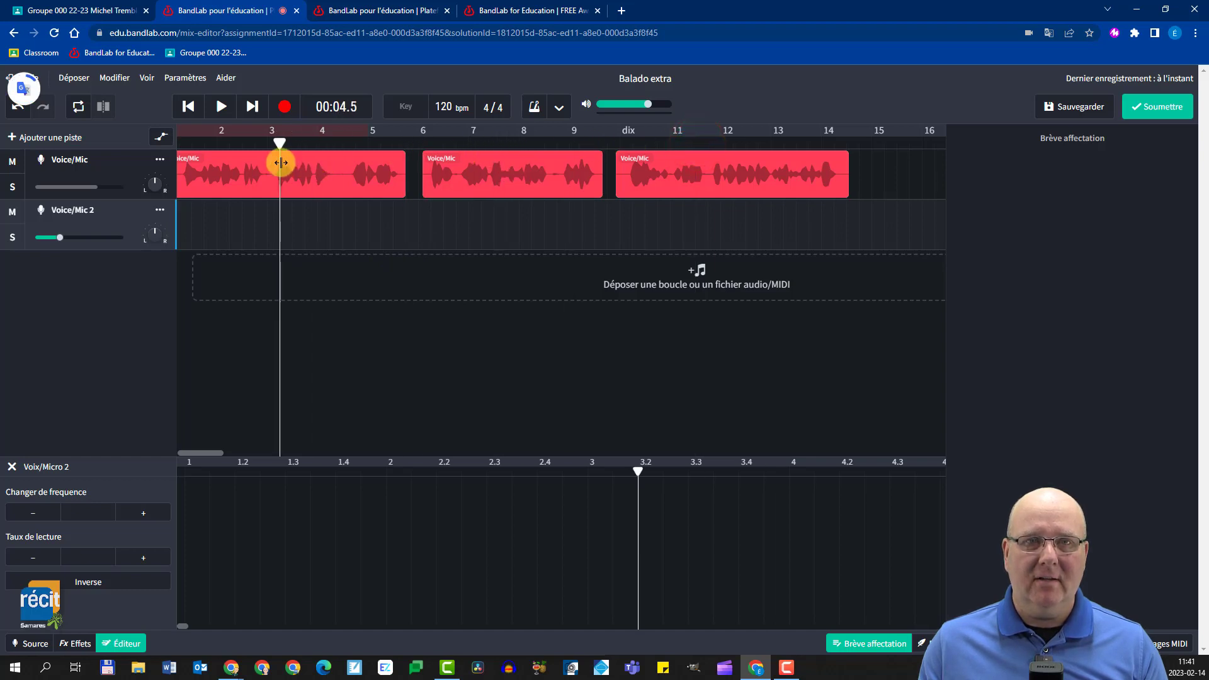
pyautogui.moveTo(181, 626)
pyautogui.mouseDown()
pyautogui.moveTo(200, 628)
pyautogui.moveTo(179, 626)
pyautogui.mouseUp()
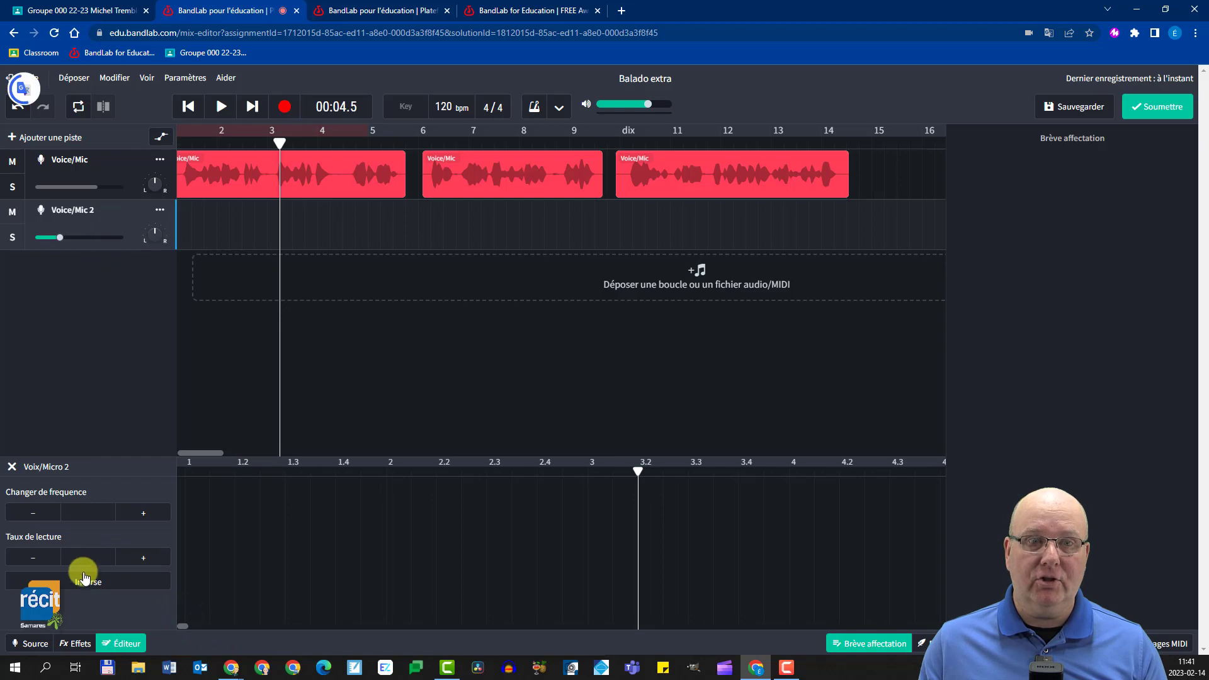
pyautogui.click(112, 169)
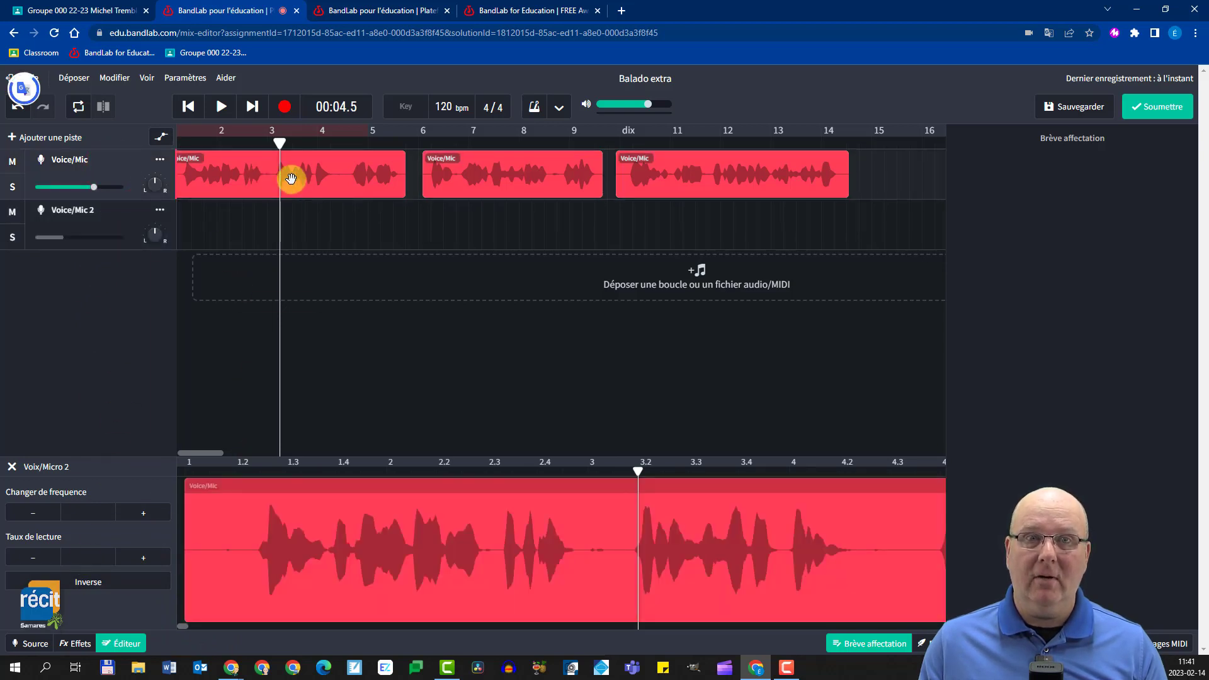
pyautogui.moveTo(280, 144); pyautogui.dragTo(255, 158)
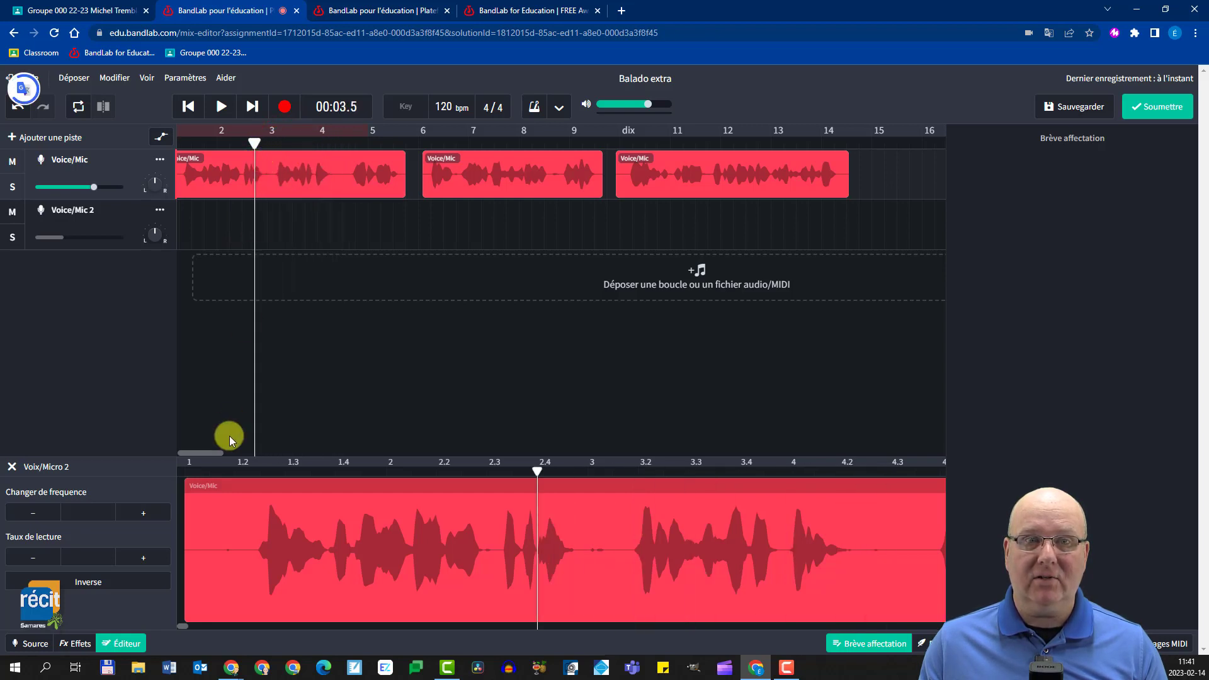
# Trim about half a second off the start of the first voice clip and add a short fade-in
pyautogui.click(221, 525)
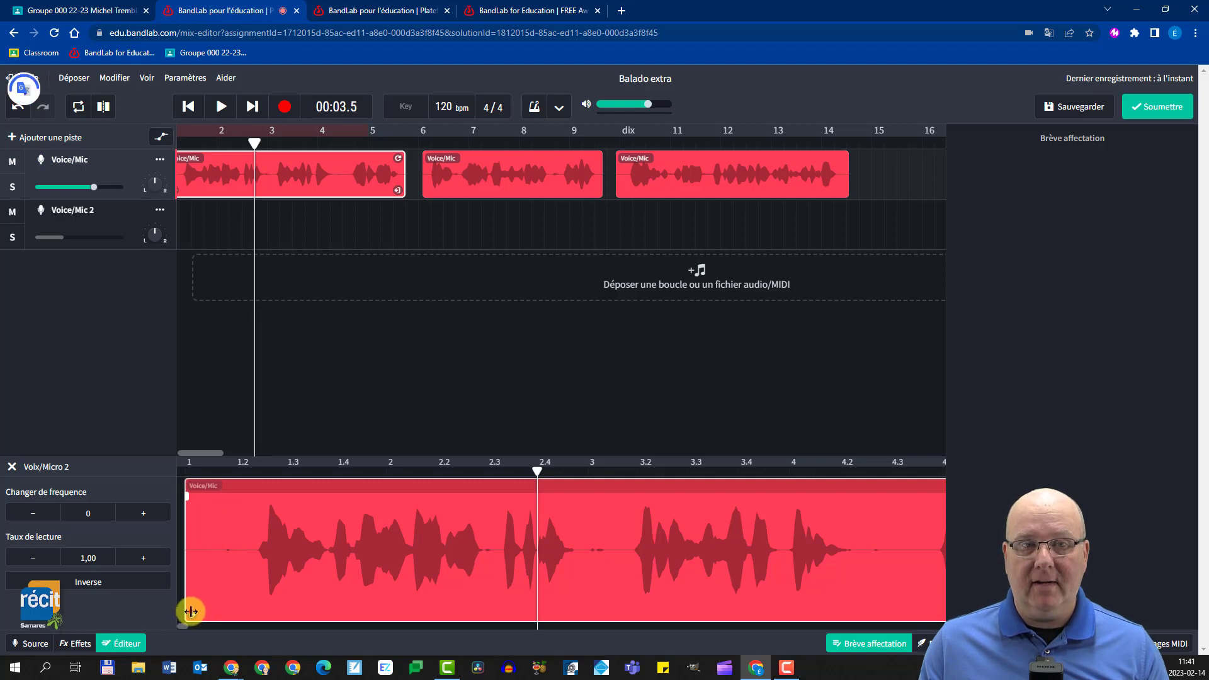
pyautogui.moveTo(191, 612); pyautogui.dragTo(238, 610)
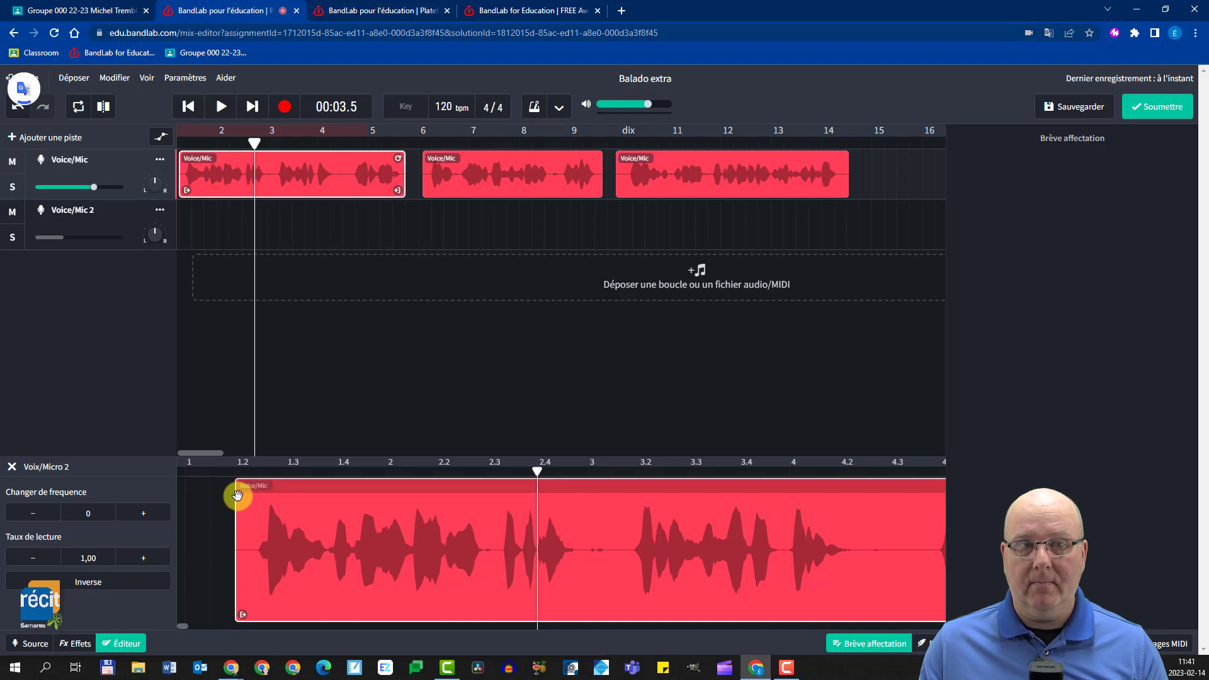
pyautogui.moveTo(237, 497); pyautogui.dragTo(276, 497)
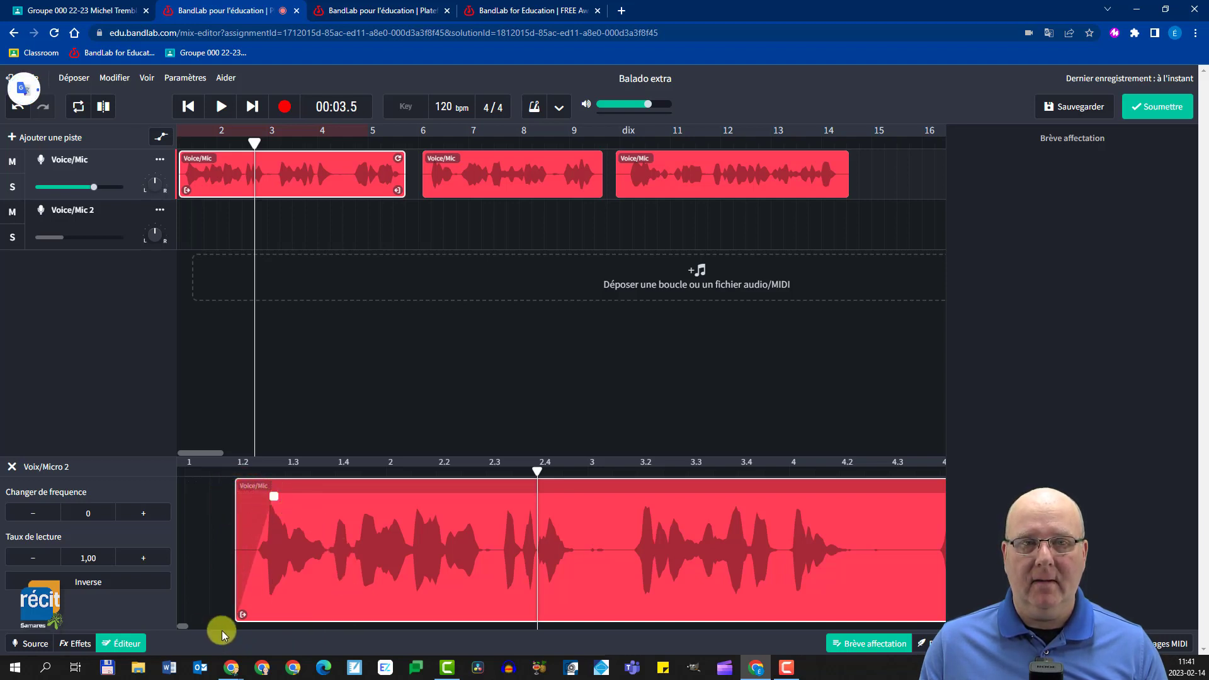
# Add a short fade-out to the end of the first voice clip and trim the clip's end slightly
pyautogui.moveTo(187, 625); pyautogui.dragTo(192, 625)
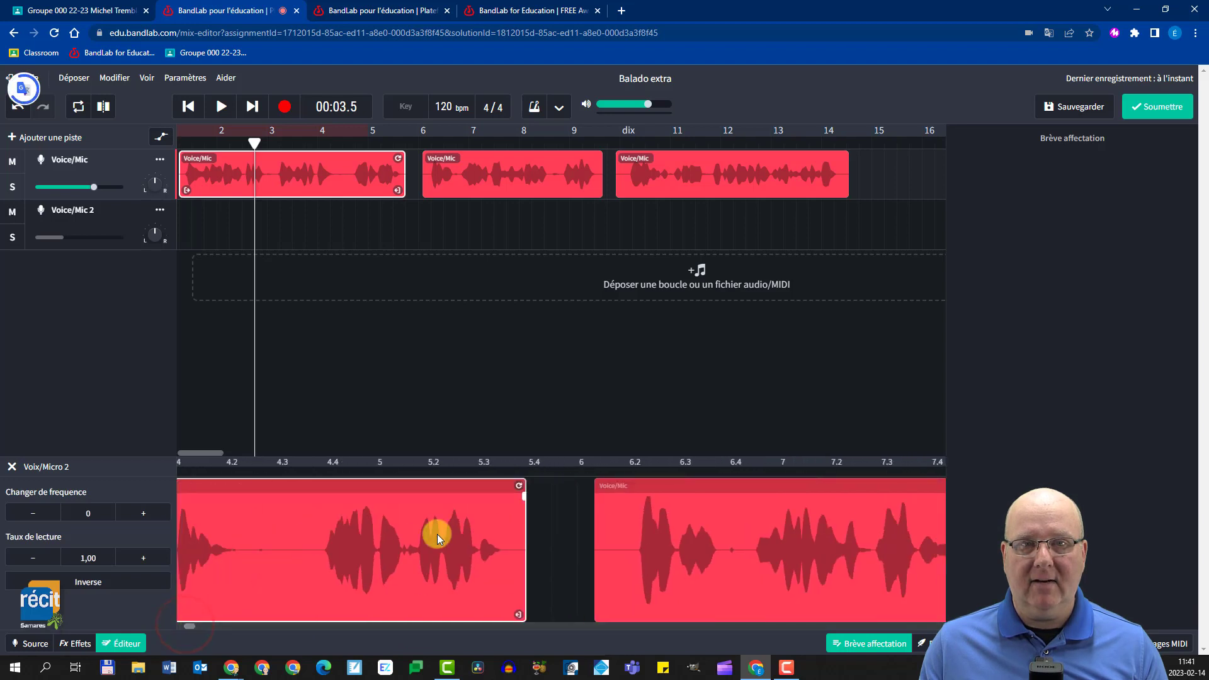
pyautogui.moveTo(521, 494); pyautogui.dragTo(484, 497)
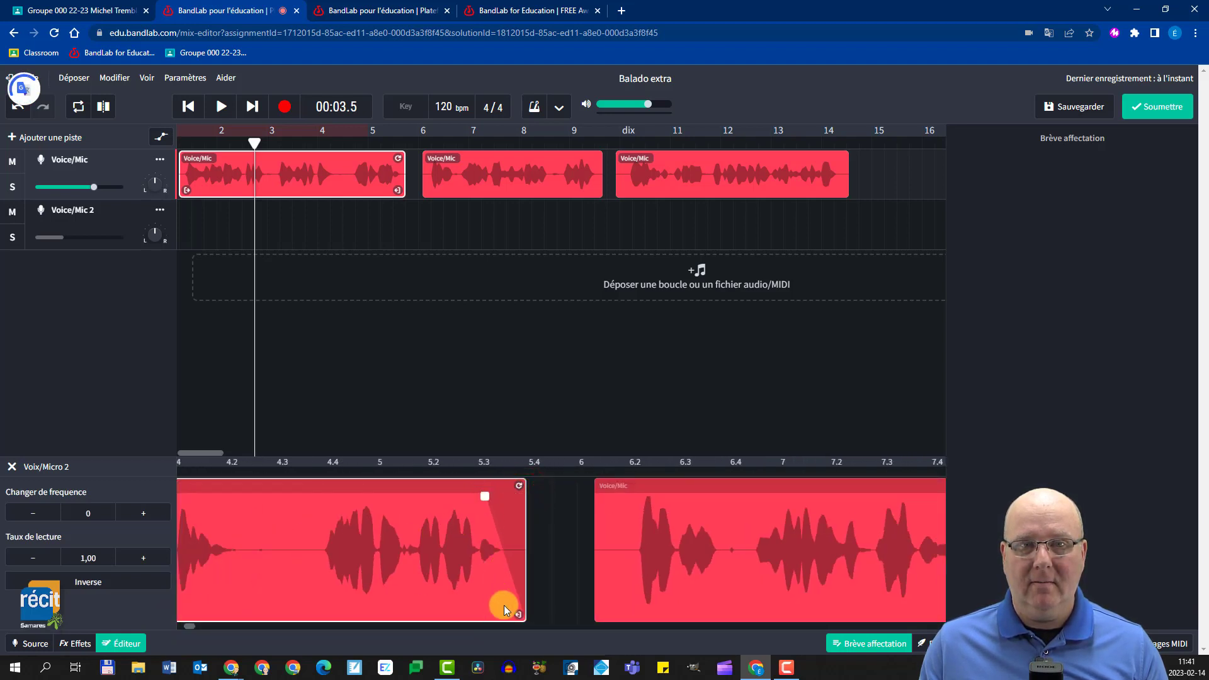
pyautogui.moveTo(514, 612); pyautogui.dragTo(502, 610)
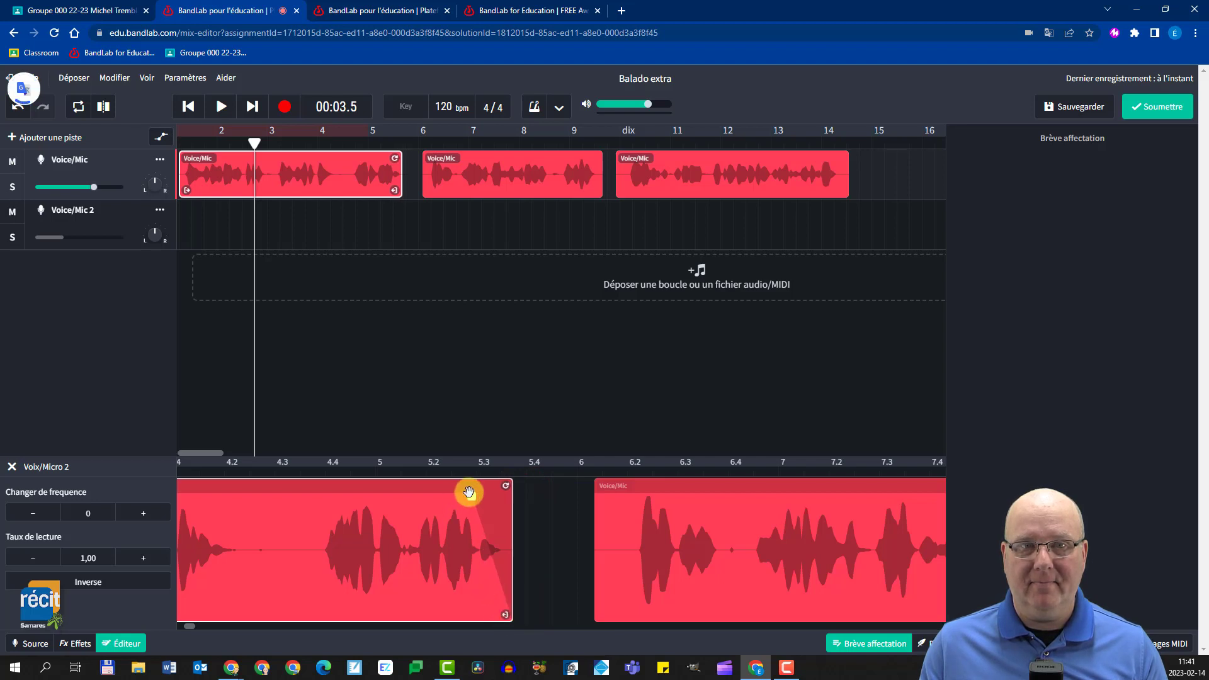
pyautogui.moveTo(471, 497); pyautogui.dragTo(484, 497)
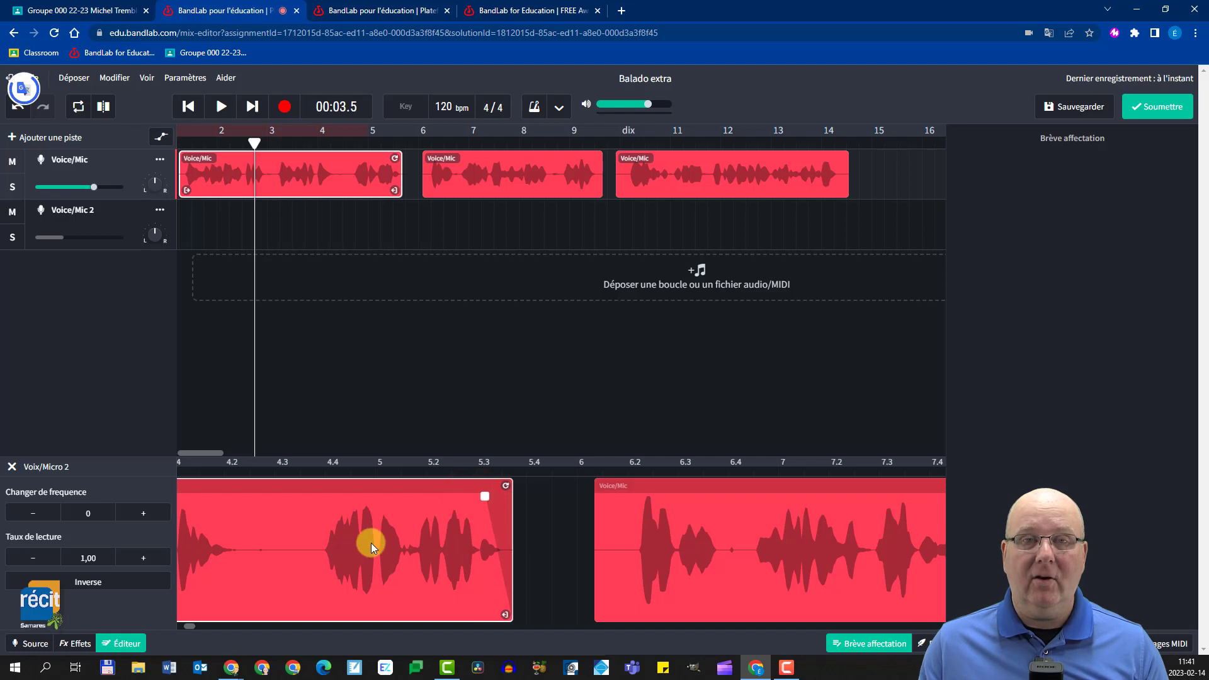
# Slice the first voice clip in two at 00:07.0
pyautogui.rightClick(292, 522)
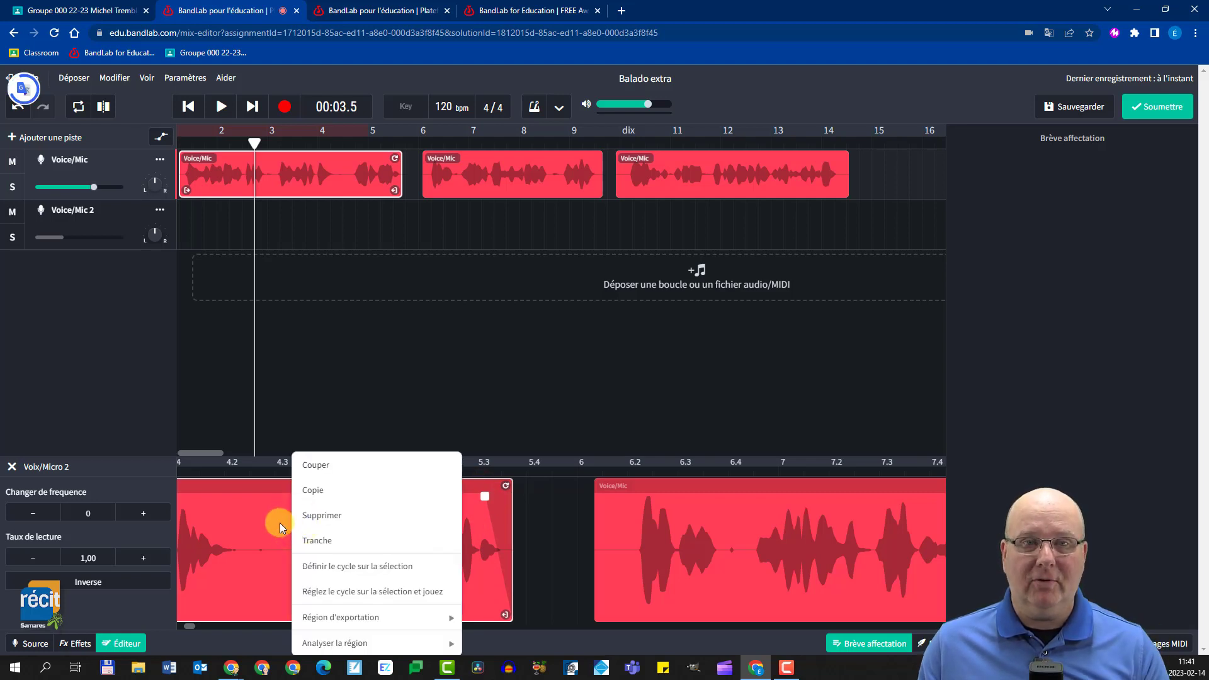
pyautogui.click(266, 527)
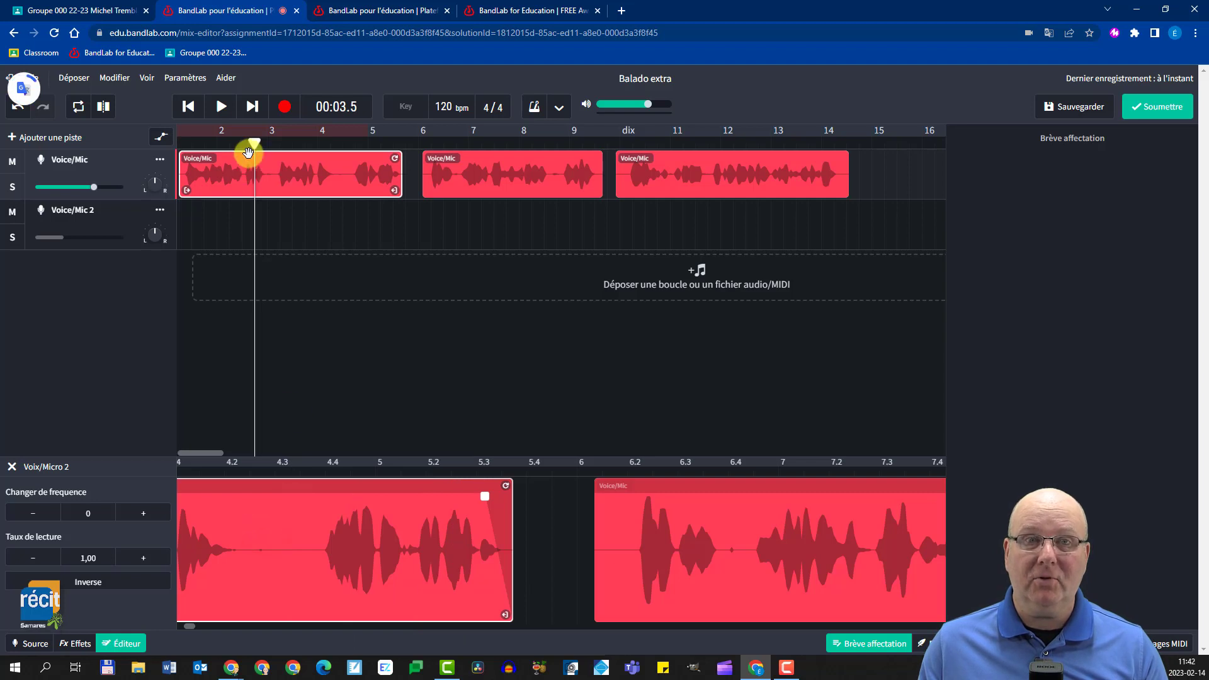
pyautogui.rightClick(310, 181)
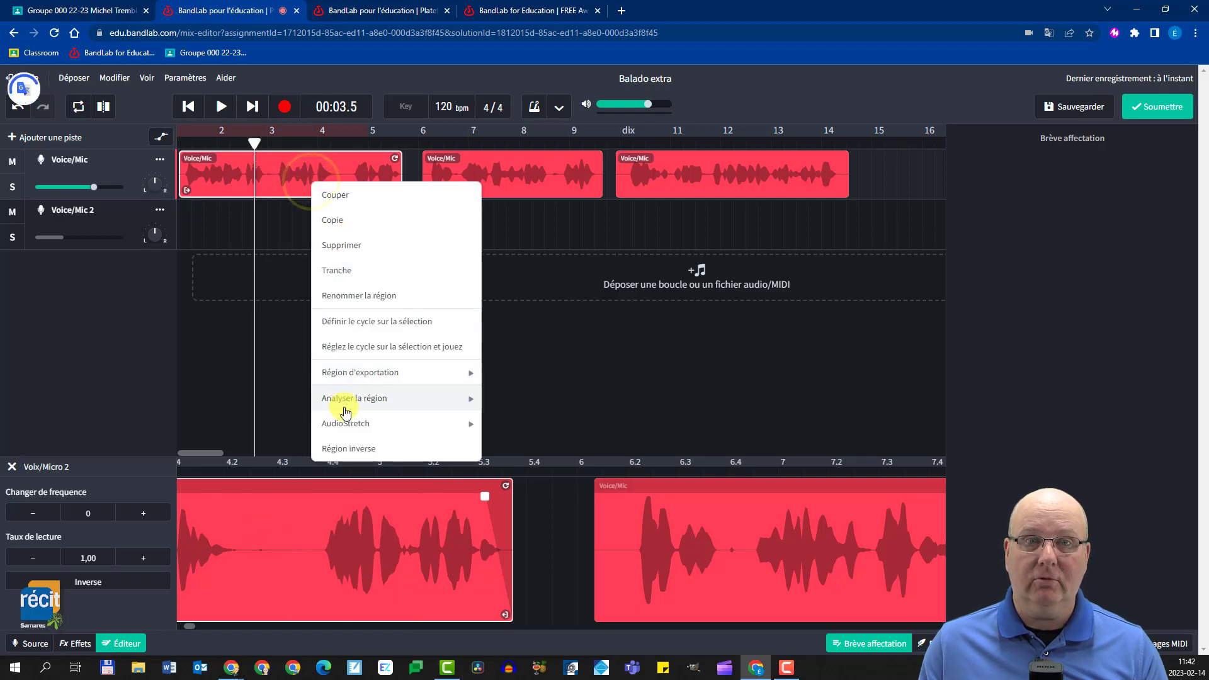
pyautogui.moveTo(262, 143); pyautogui.dragTo(343, 150)
pyautogui.click(334, 175)
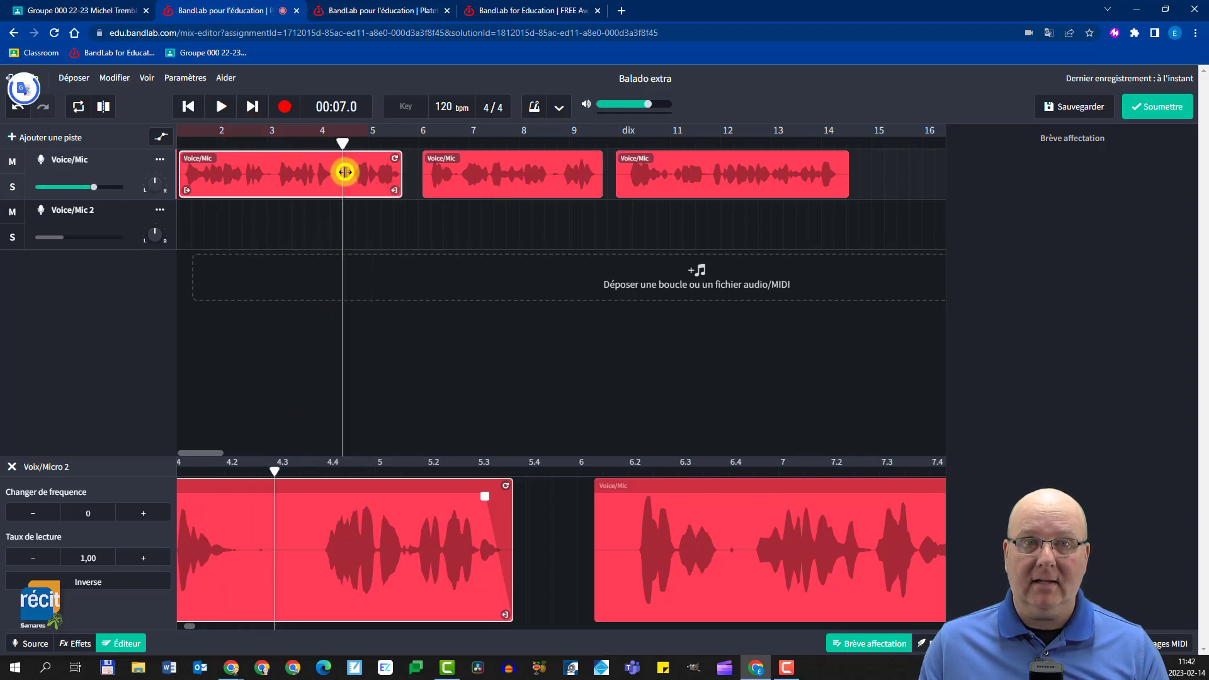
pyautogui.rightClick(350, 171)
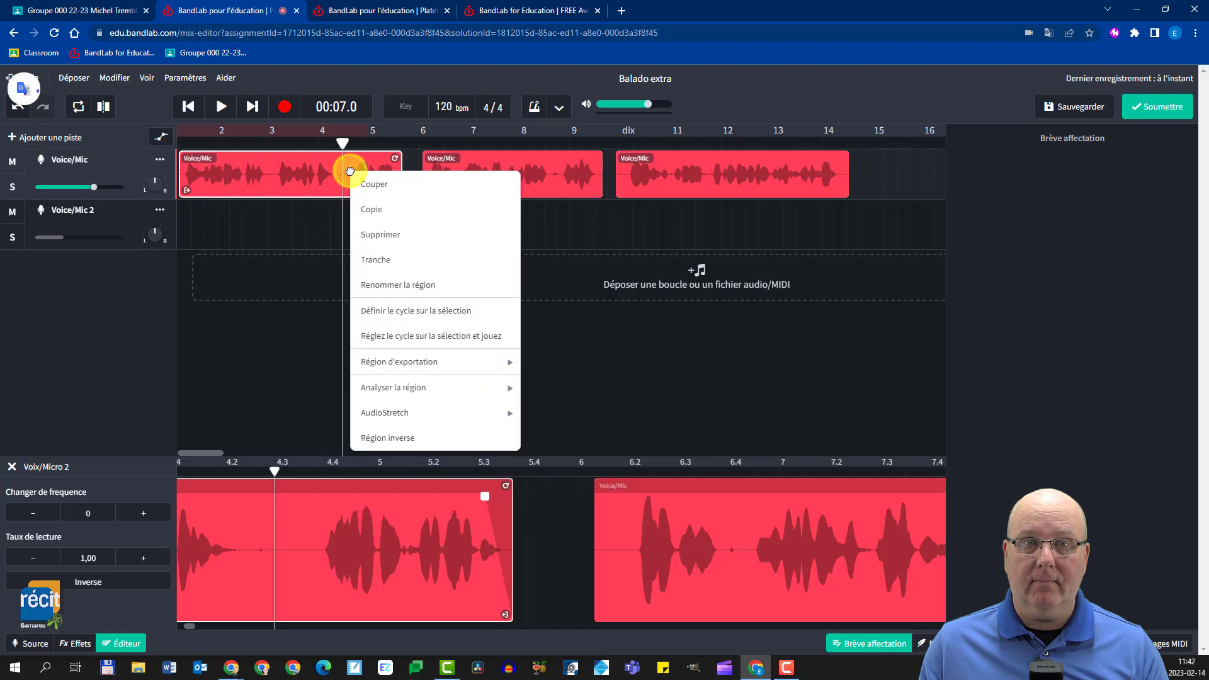
pyautogui.click(380, 261)
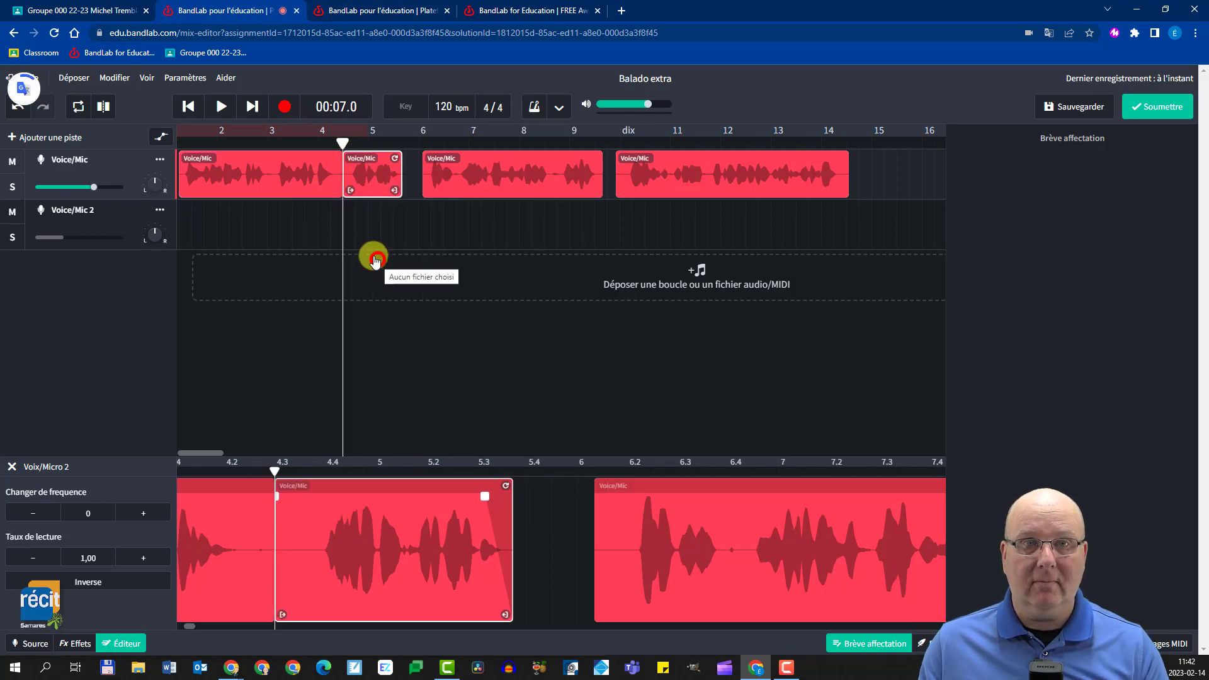
# Pull the short end piece away from the sliced first voice clip and delete it
pyautogui.moveTo(306, 518); pyautogui.dragTo(333, 514)
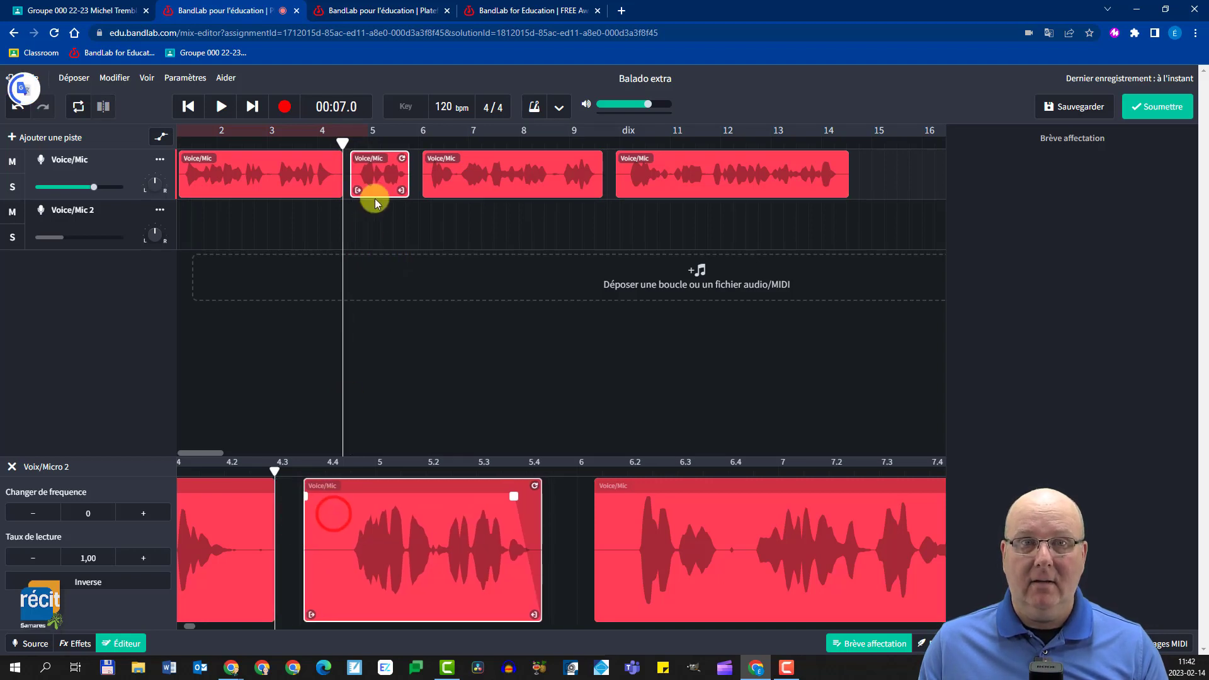
pyautogui.click(381, 184)
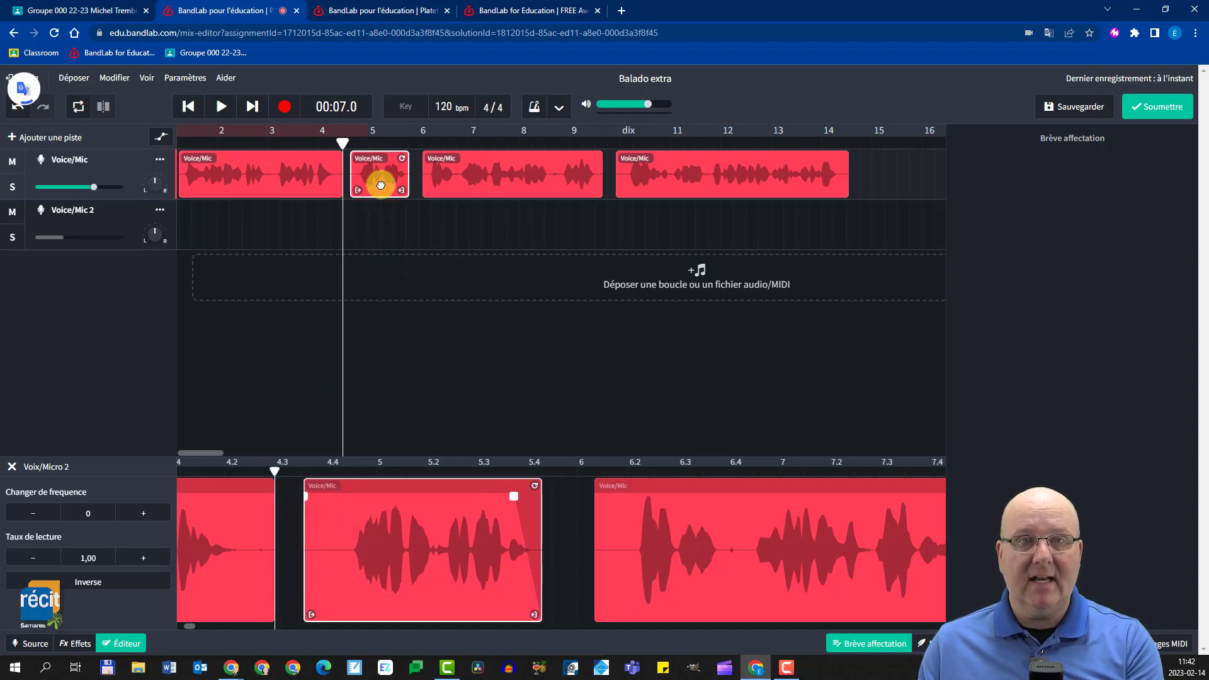
pyautogui.press('Delete')
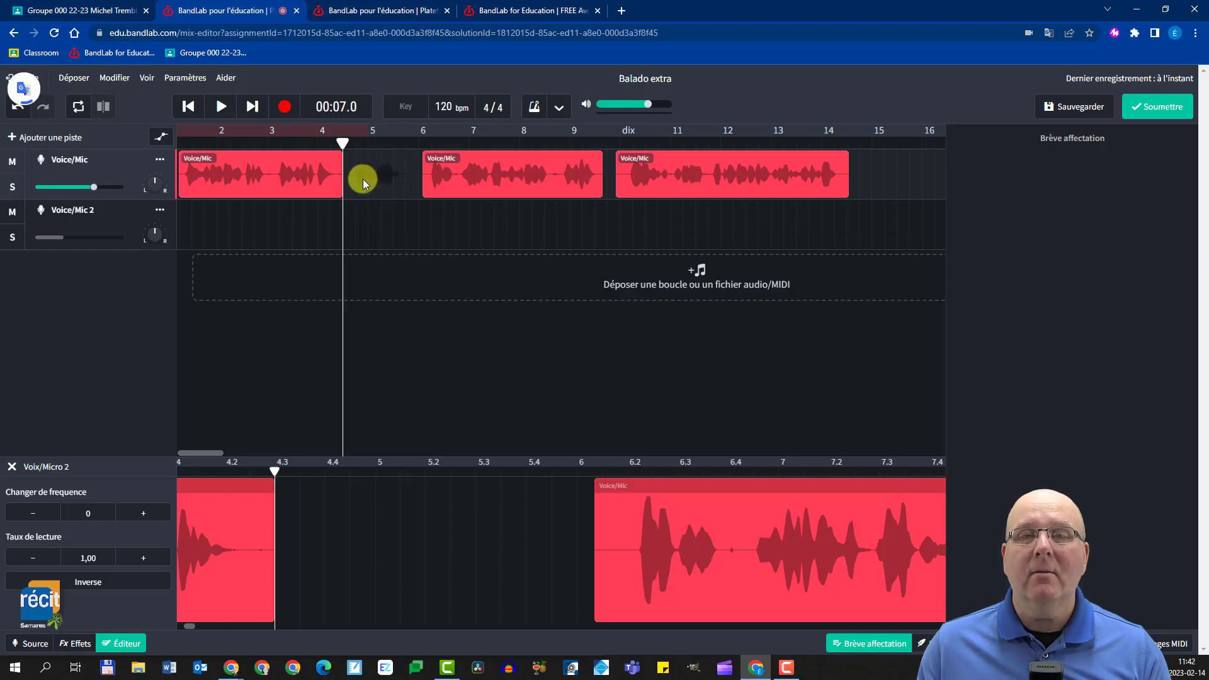
pyautogui.click(344, 180)
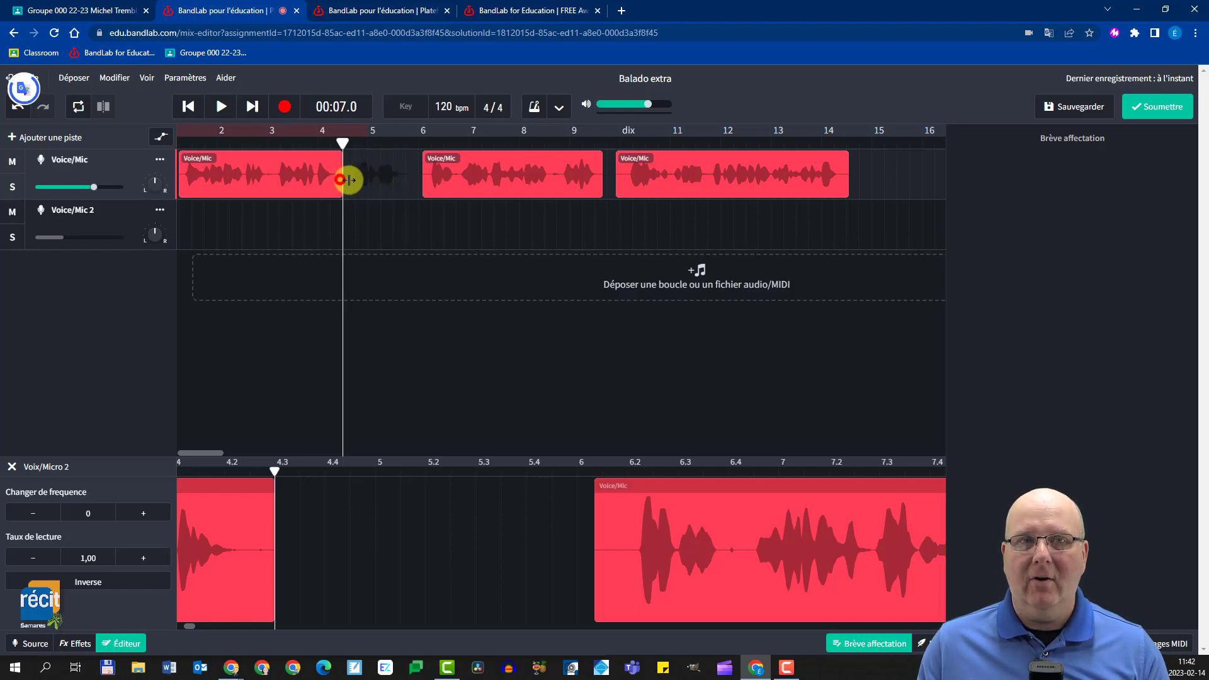
pyautogui.moveTo(349, 180); pyautogui.dragTo(364, 189)
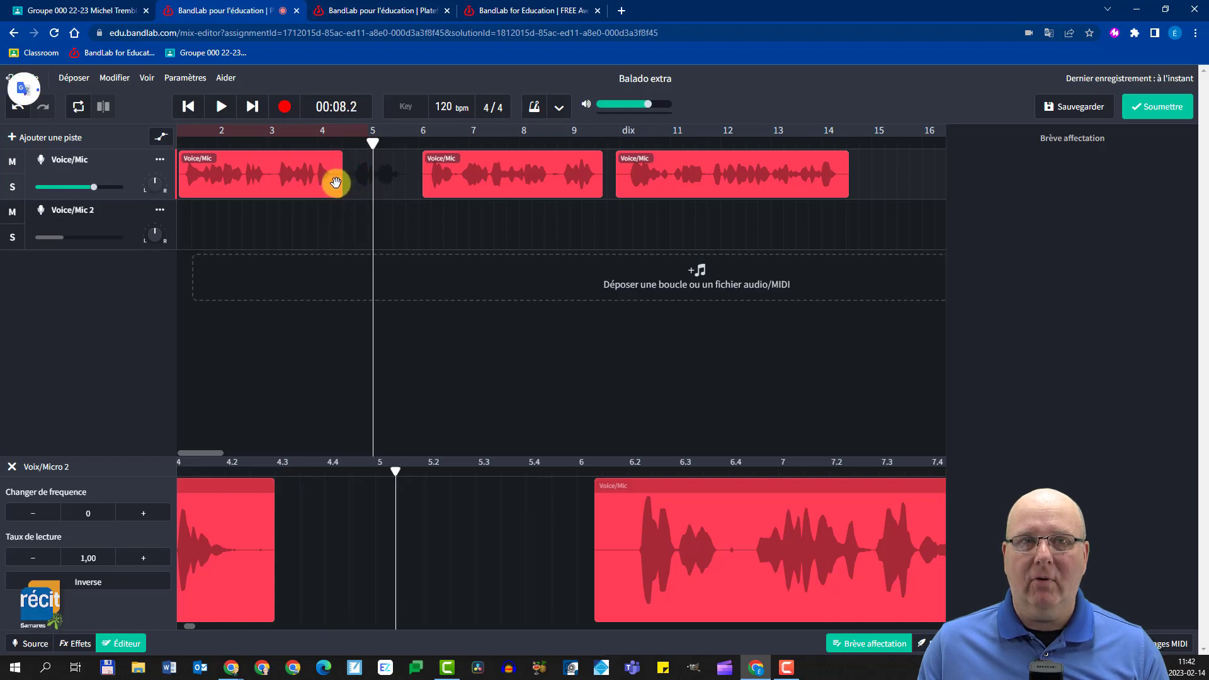
pyautogui.click(336, 182)
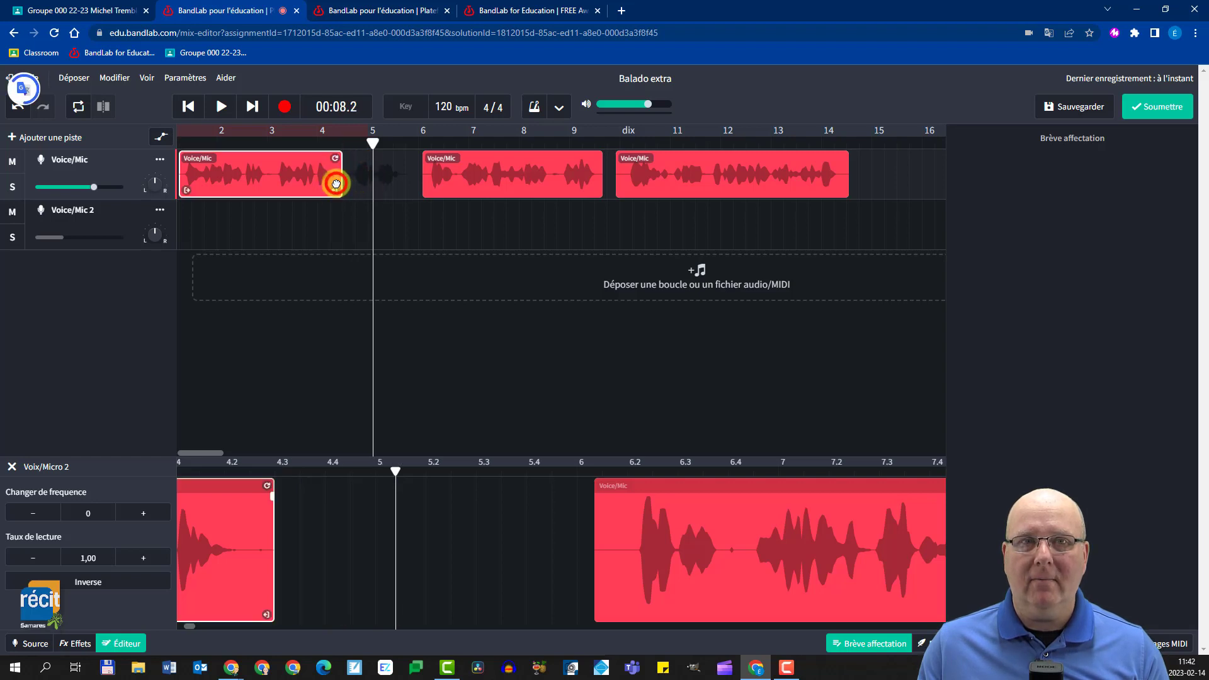
pyautogui.click(275, 529)
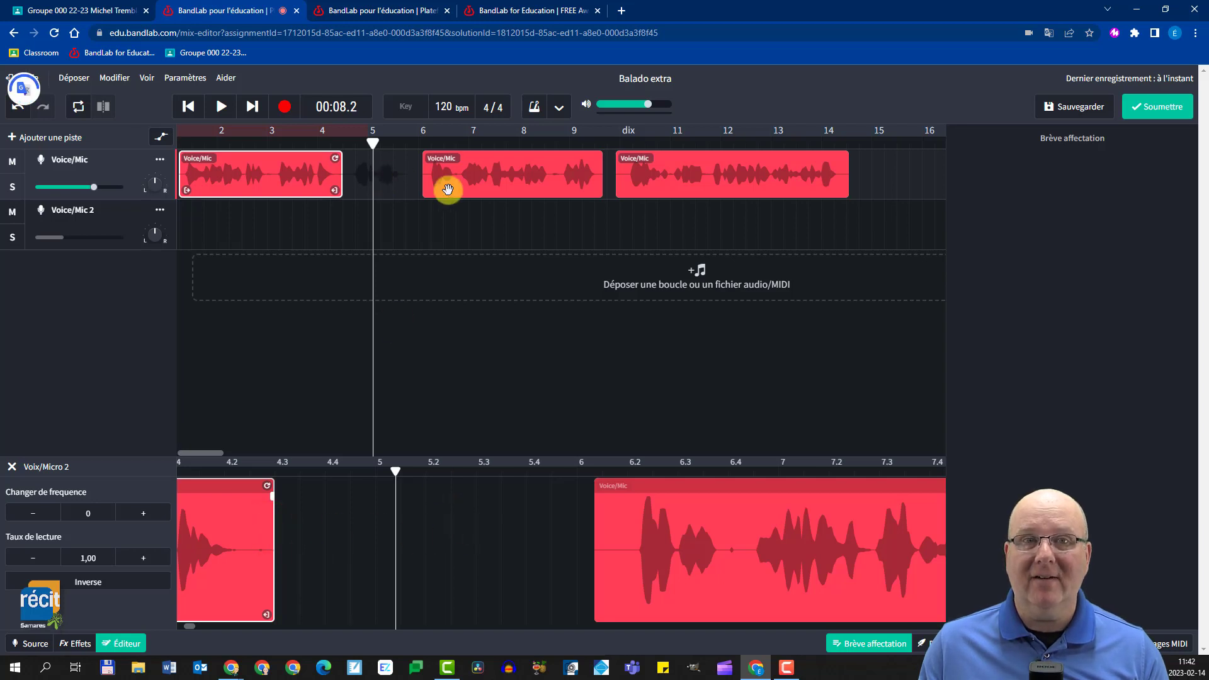
# Move the second voice clip close behind the first and the third close behind the second, leaving short gaps
pyautogui.moveTo(469, 190); pyautogui.dragTo(395, 196)
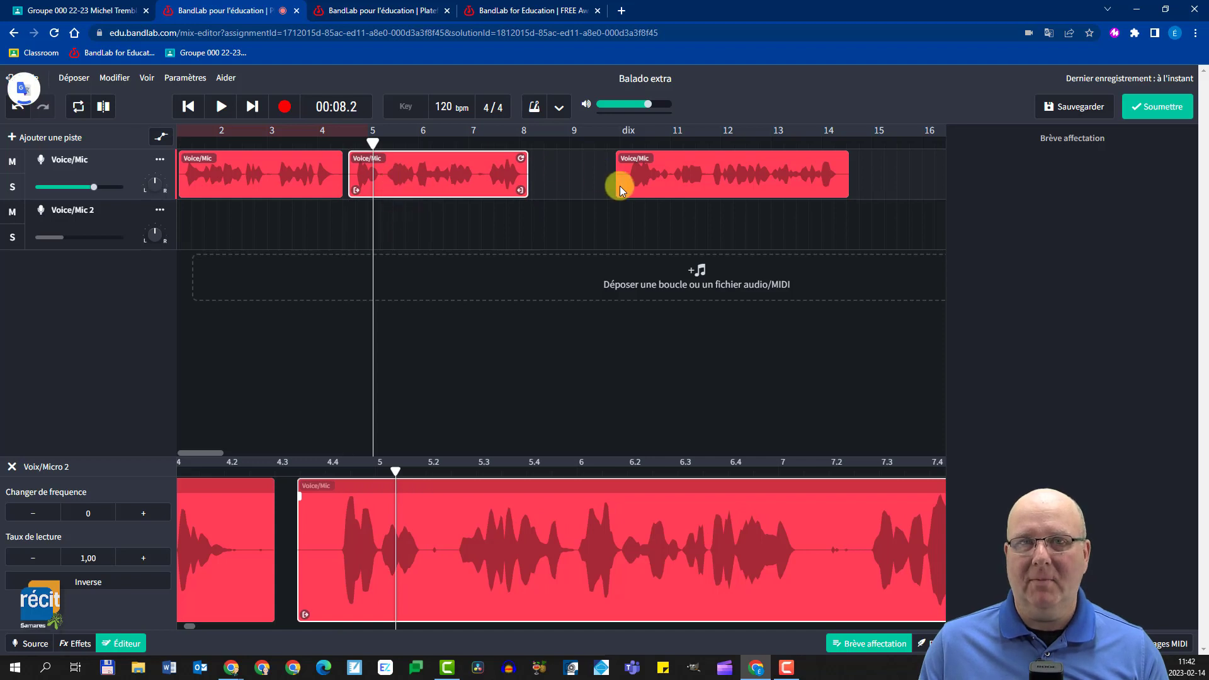
pyautogui.moveTo(655, 188); pyautogui.dragTo(545, 190)
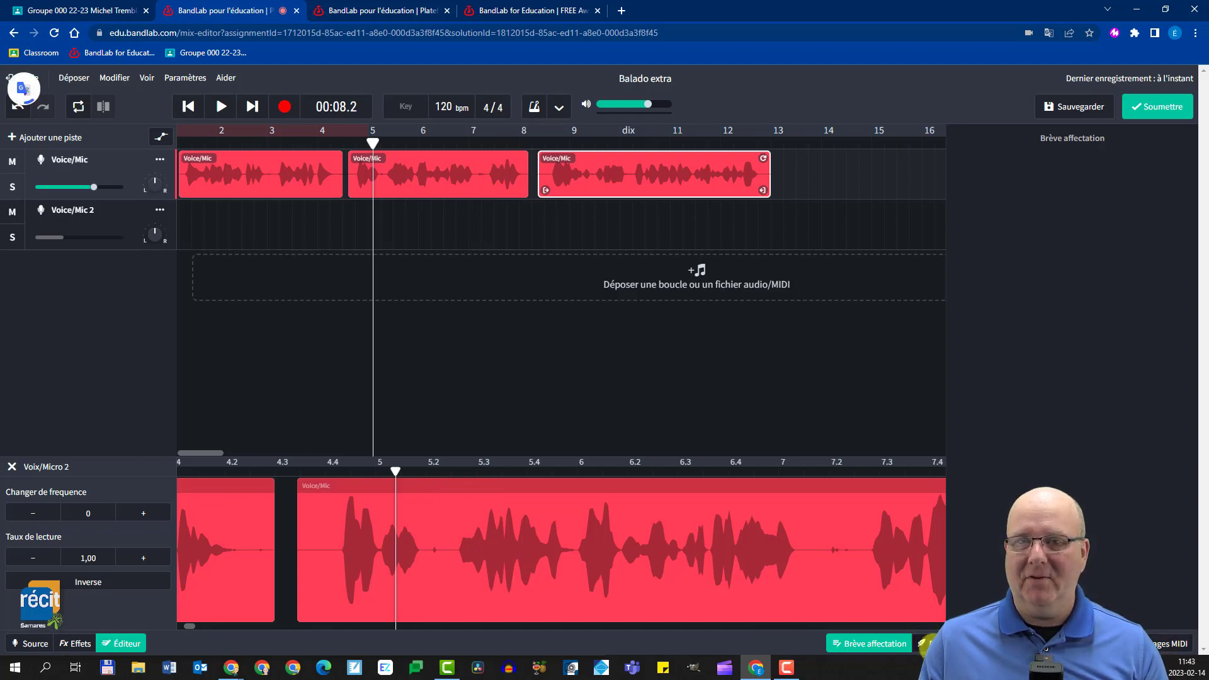
# Copy the second voice clip and paste it after the third clip on the first track at 00:24.8
pyautogui.click(467, 589)
pyautogui.rightClick(439, 523)
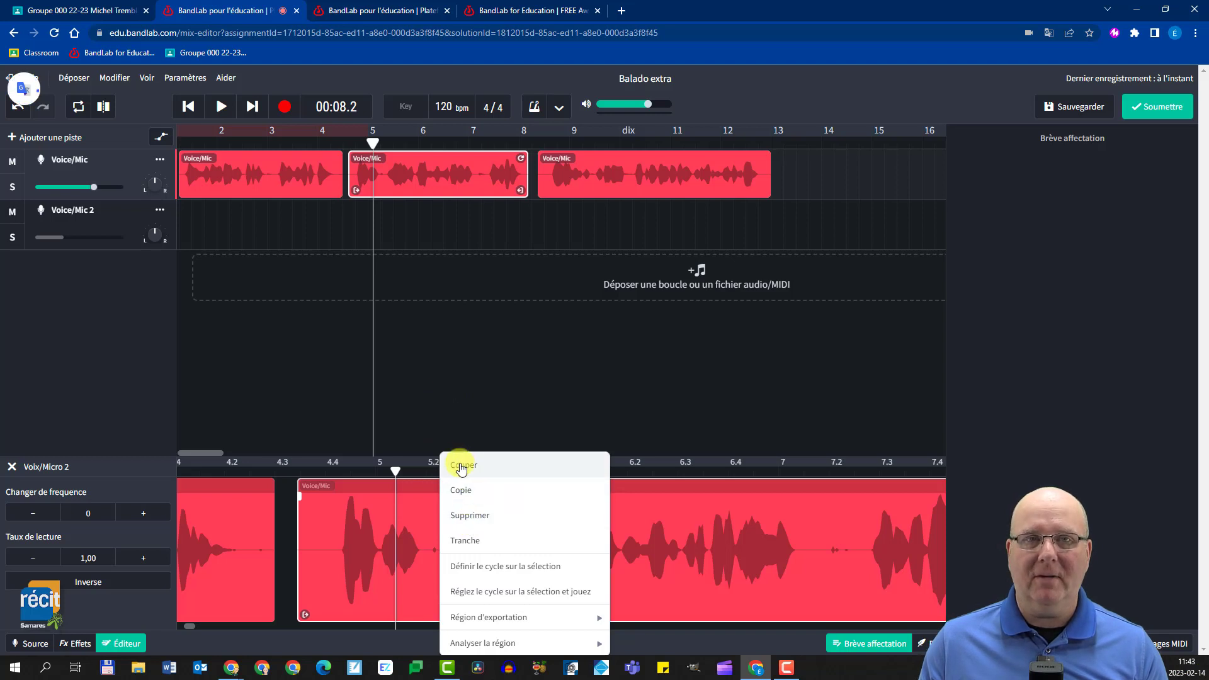
pyautogui.click(428, 188)
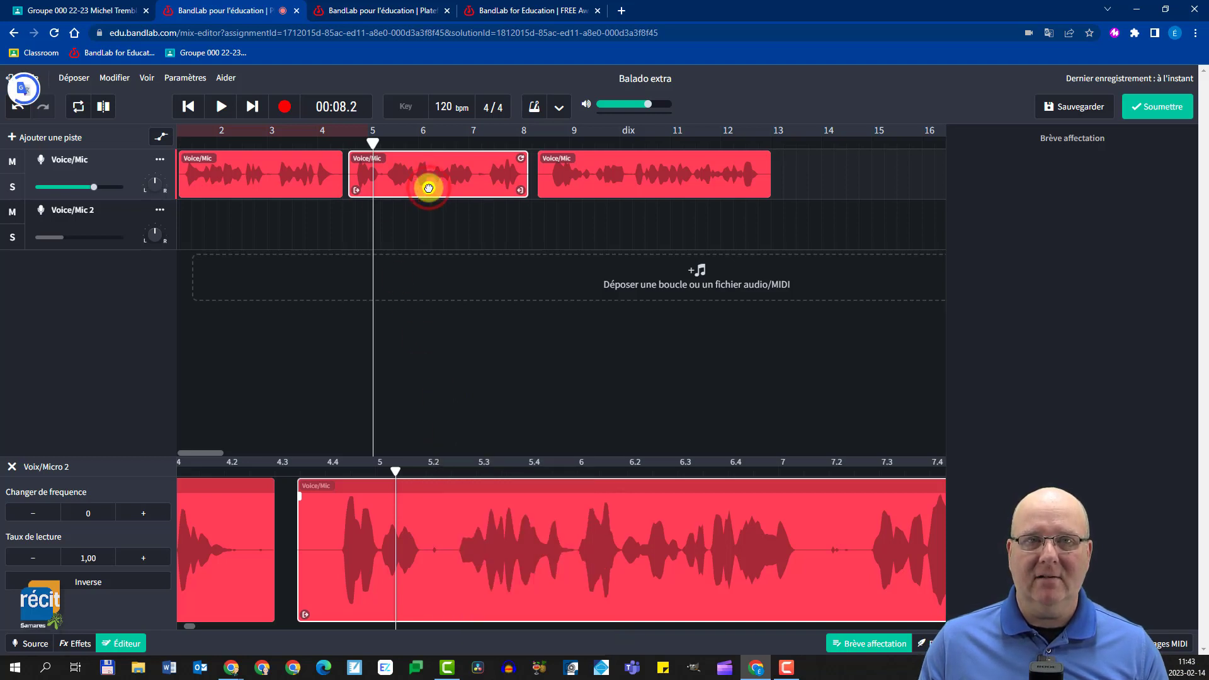
pyautogui.rightClick(429, 188)
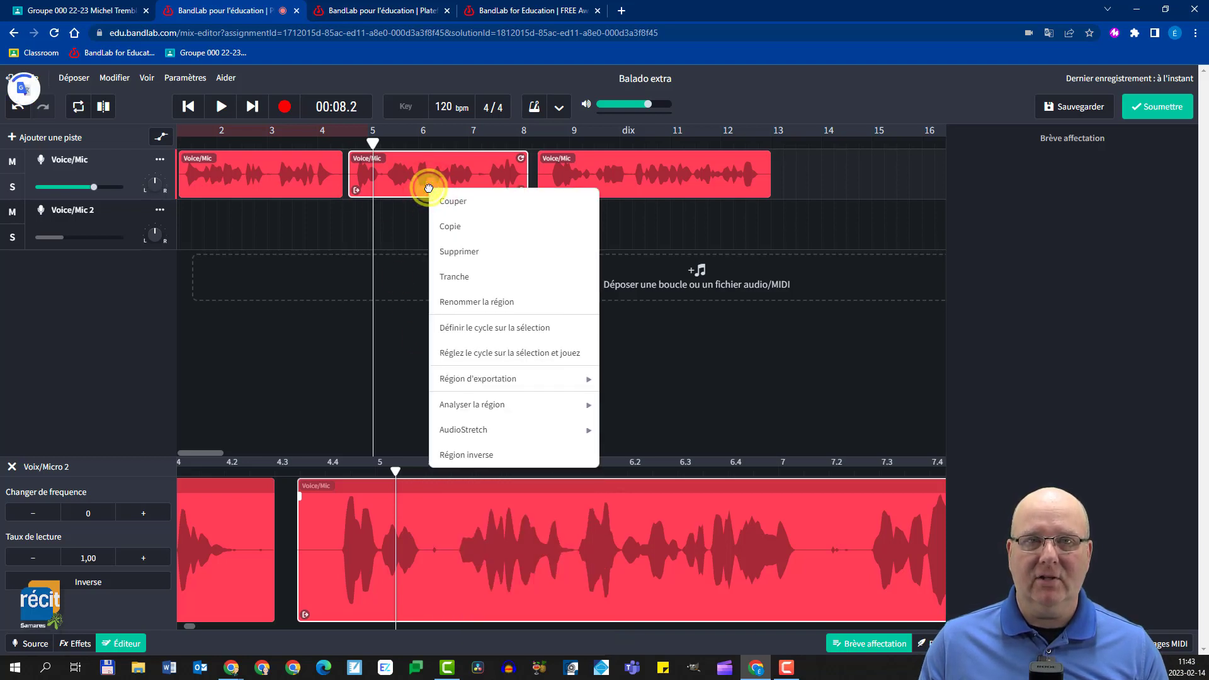
pyautogui.click(455, 228)
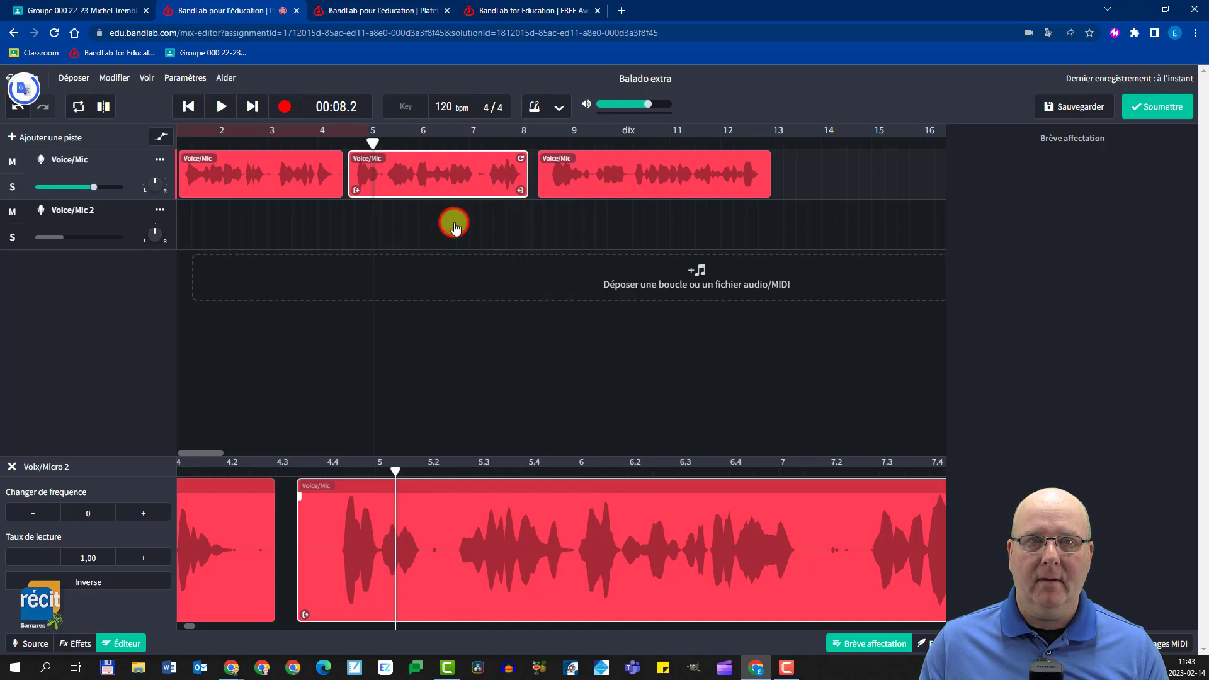
pyautogui.rightClick(439, 179)
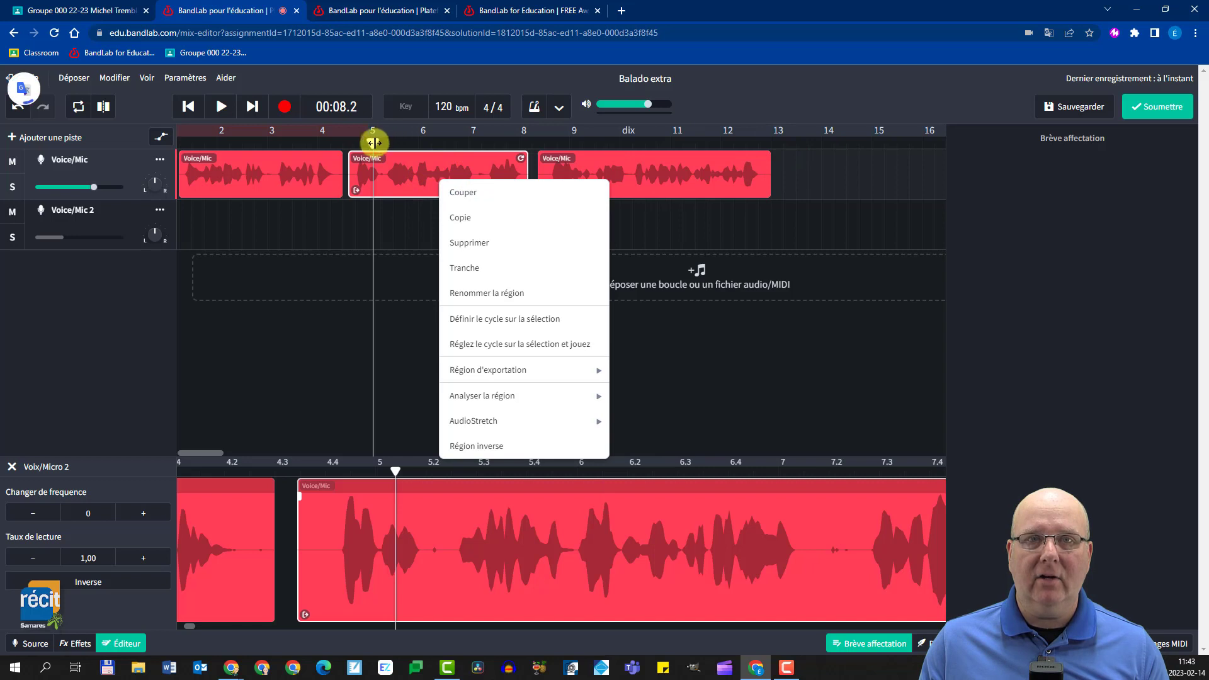
pyautogui.moveTo(374, 143); pyautogui.dragTo(791, 143)
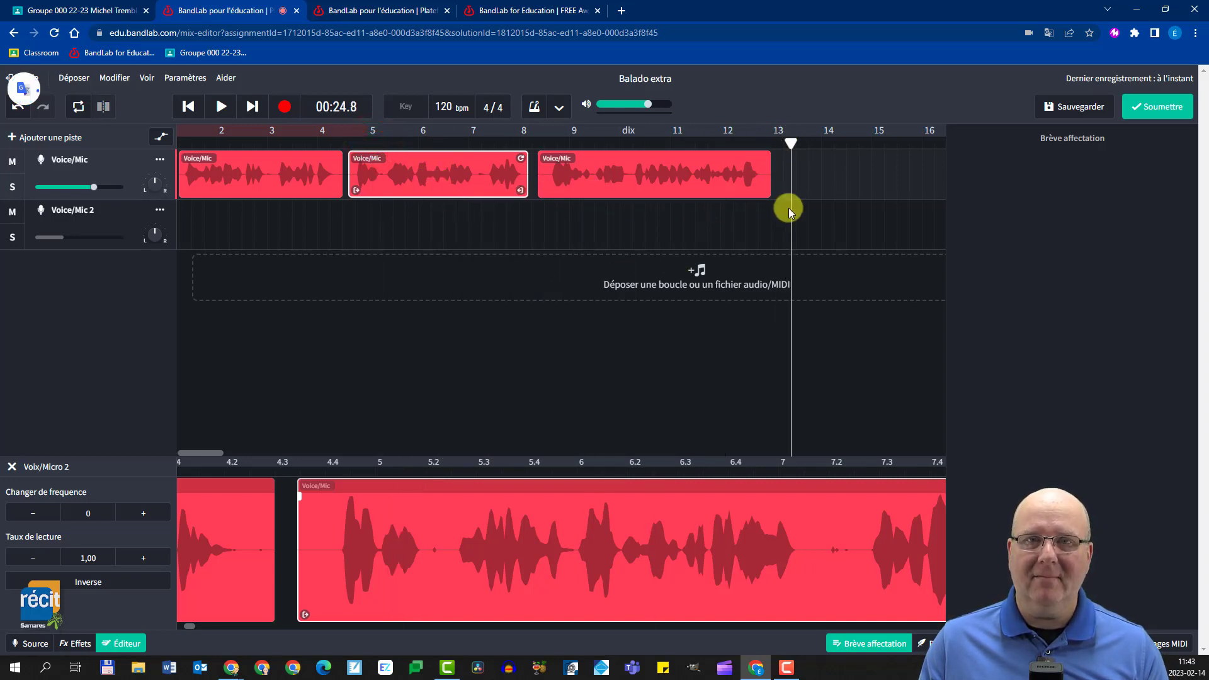
pyautogui.rightClick(799, 181)
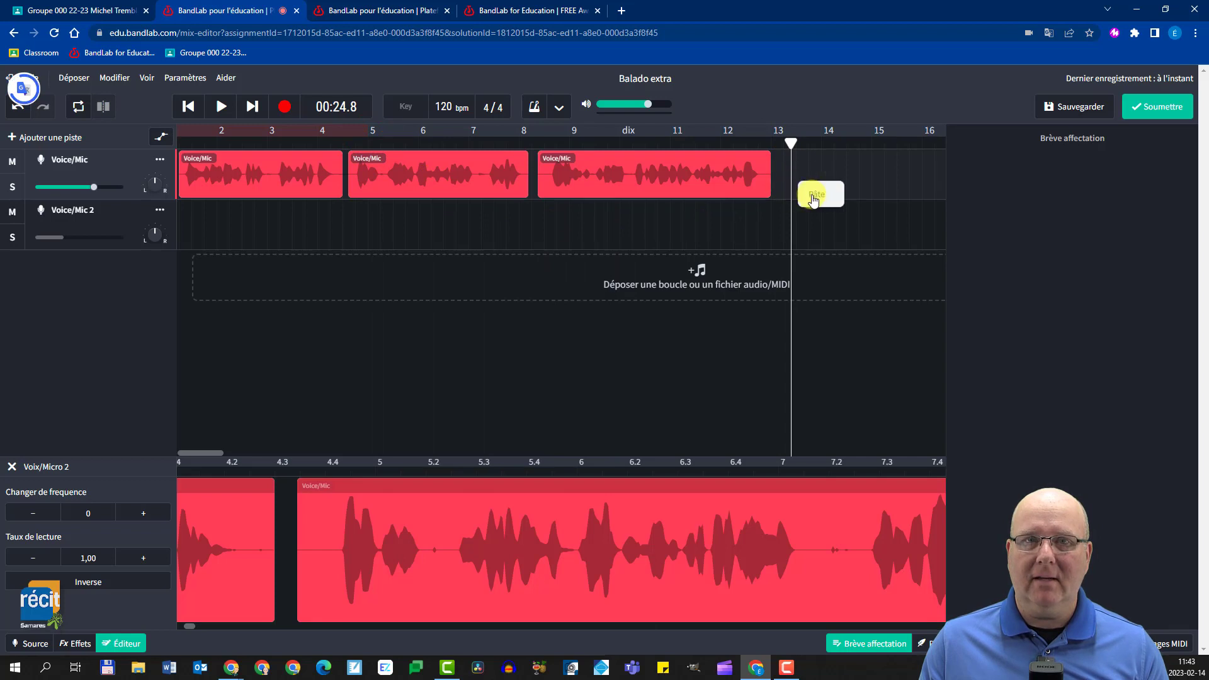
pyautogui.click(813, 197)
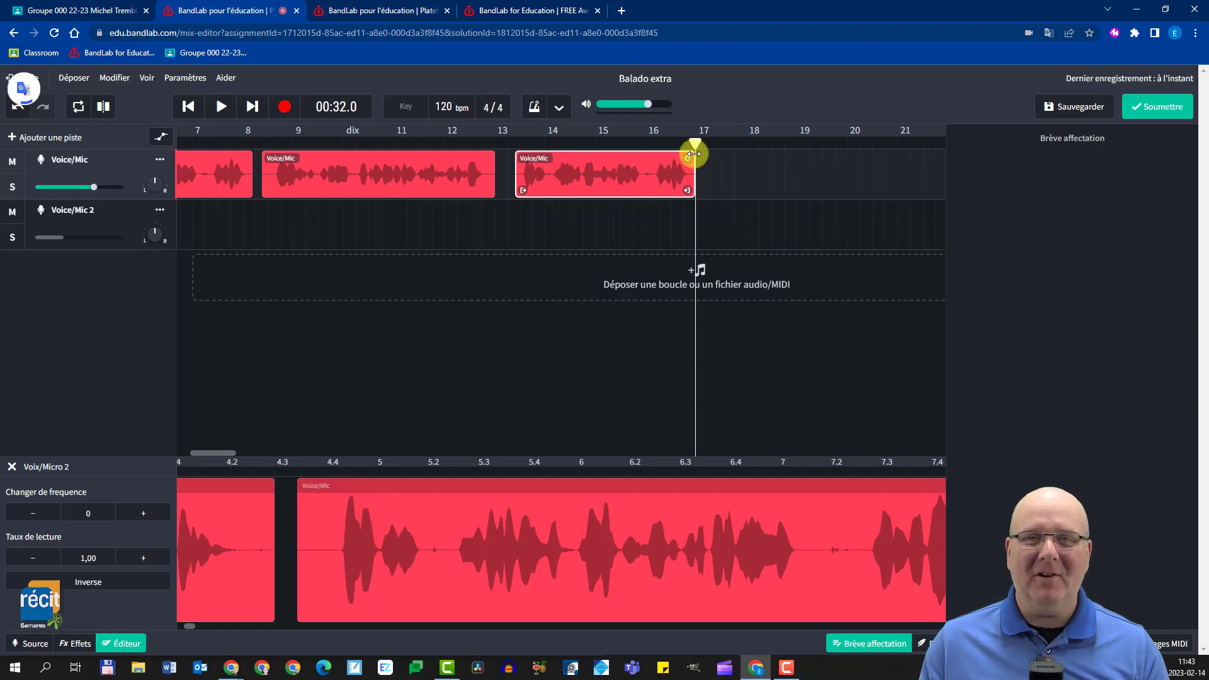
# Paste another copy of the second voice clip on the first track at 00:32.9
pyautogui.moveTo(703, 144); pyautogui.dragTo(719, 142)
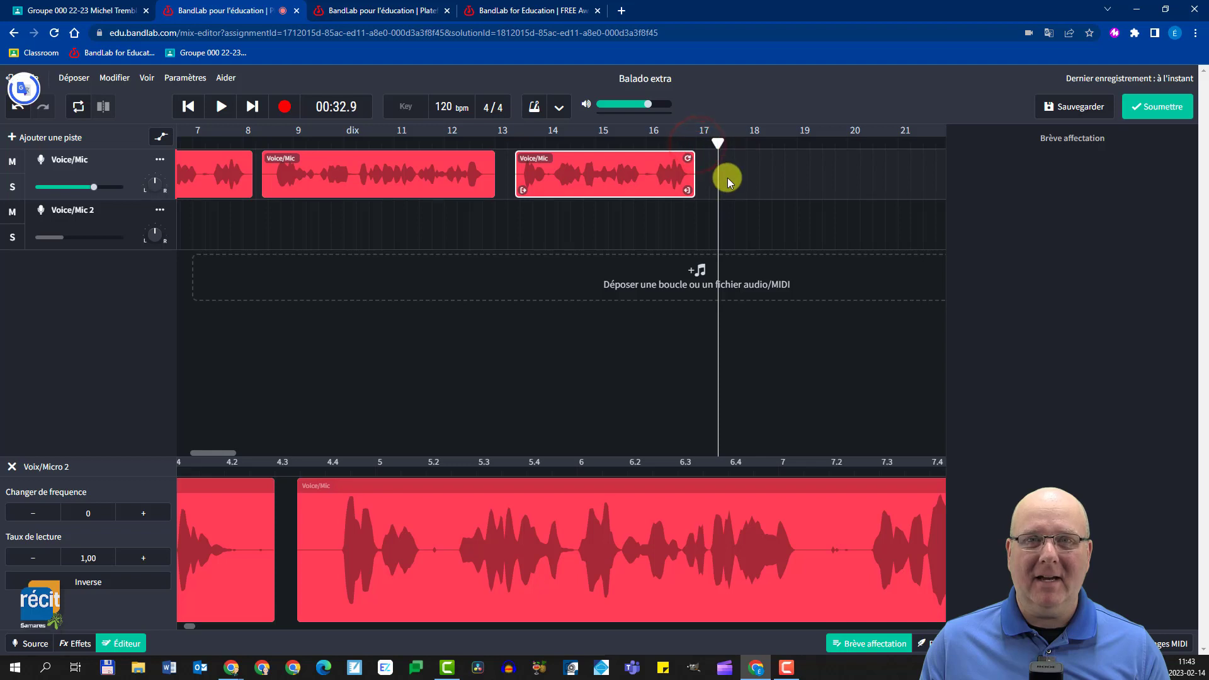
pyautogui.rightClick(727, 173)
pyautogui.click(737, 184)
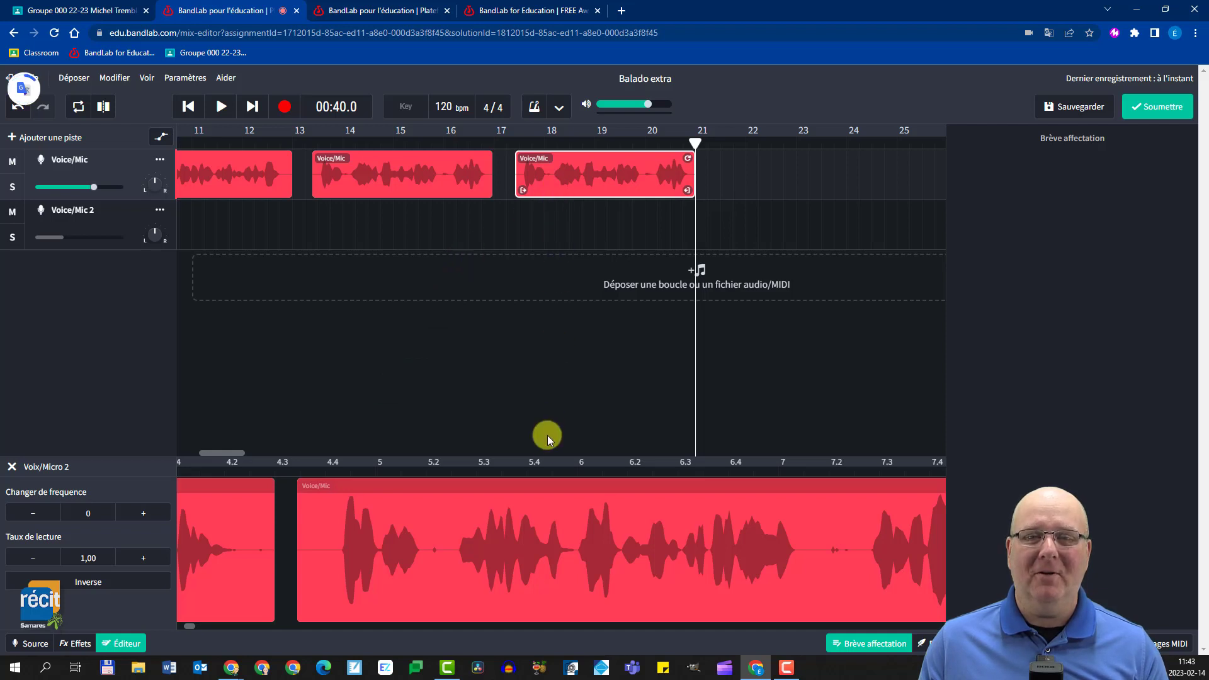
# Import the audioblocks-future-now MP3 from the RESSOURCES folder's 0-AUDIO, 2021, 2021-Epic-Inspiring subfolder as a new track
pyautogui.moveTo(240, 457); pyautogui.dragTo(193, 451)
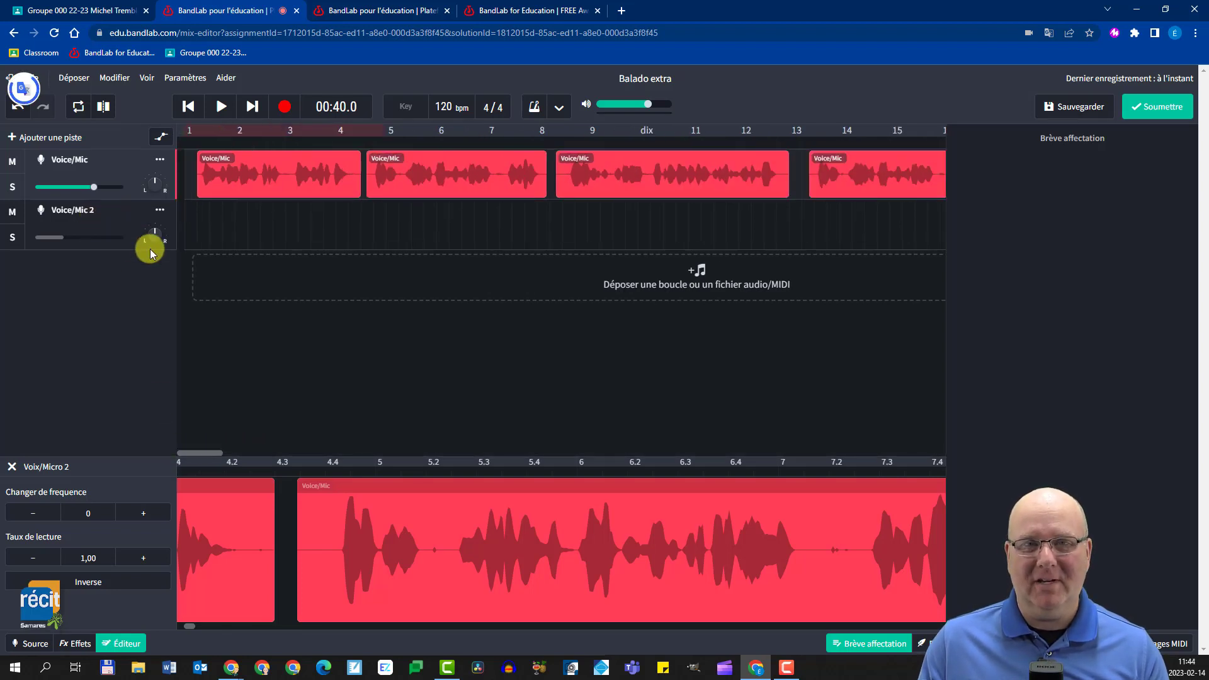
pyautogui.click(628, 280)
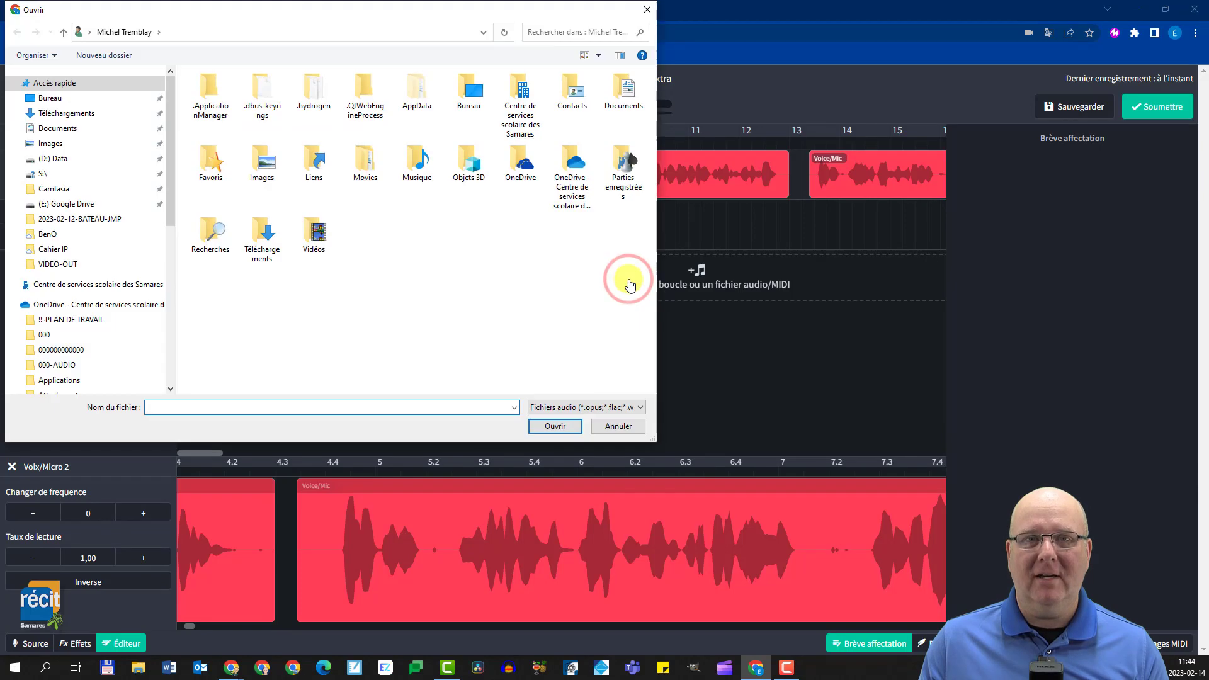
pyautogui.click(58, 159)
pyautogui.click(227, 157)
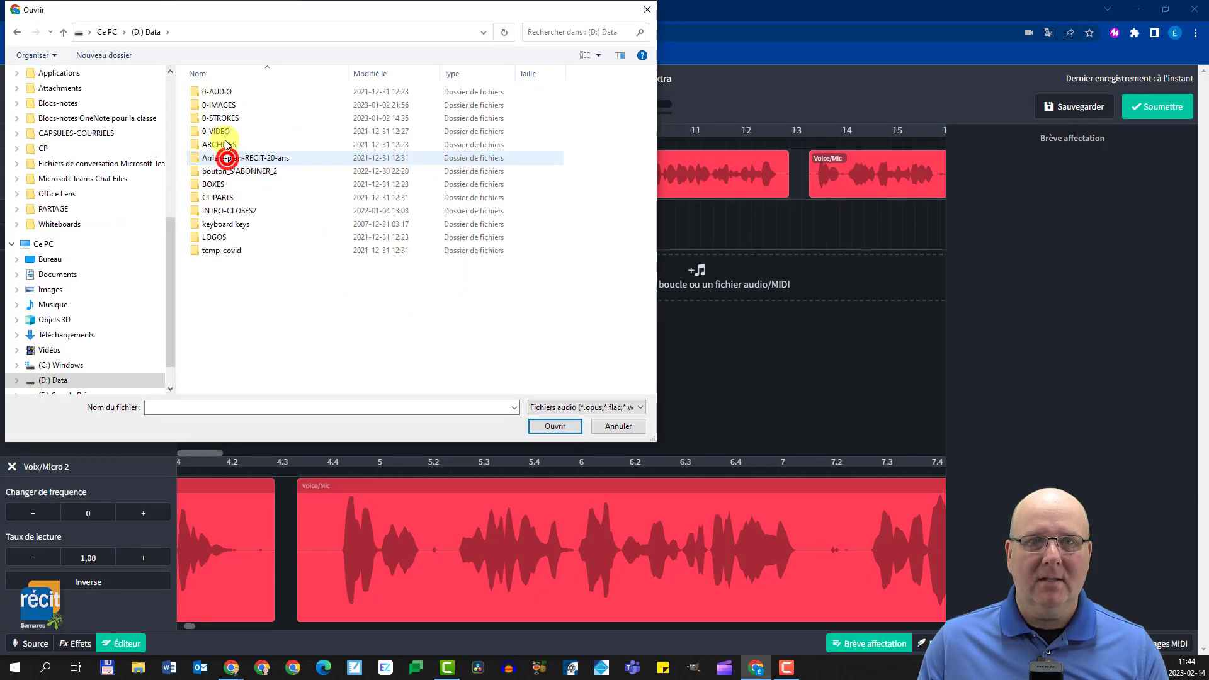
pyautogui.doubleClick(216, 91)
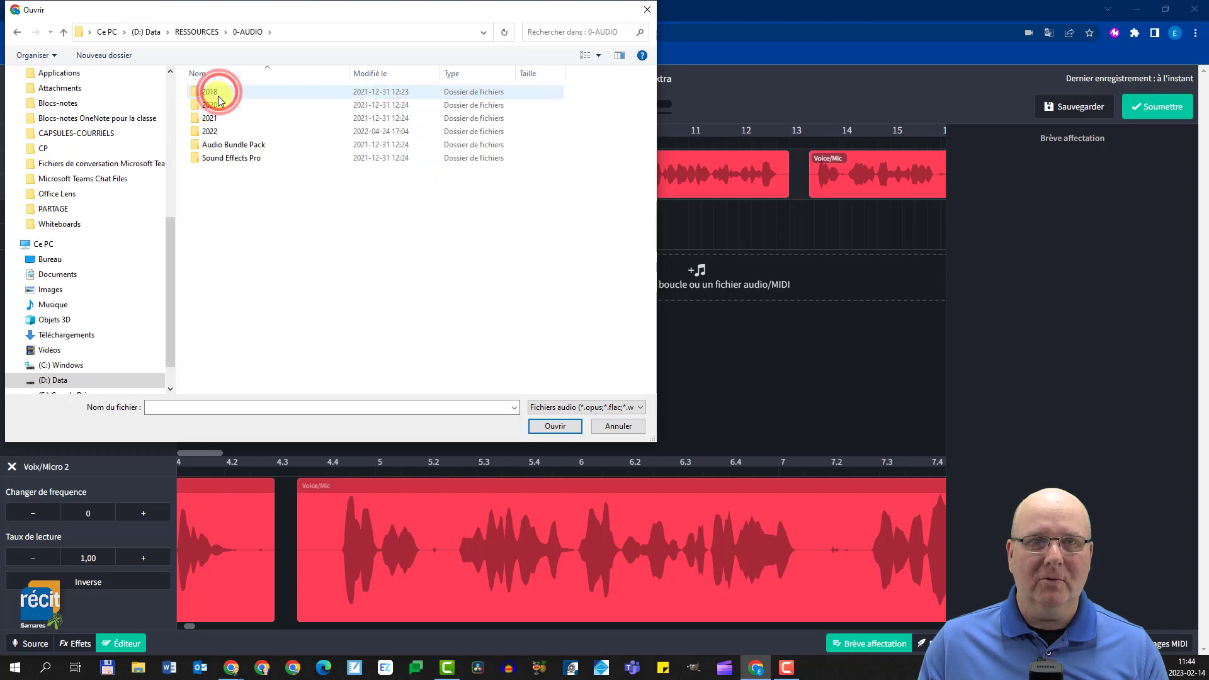
pyautogui.doubleClick(213, 118)
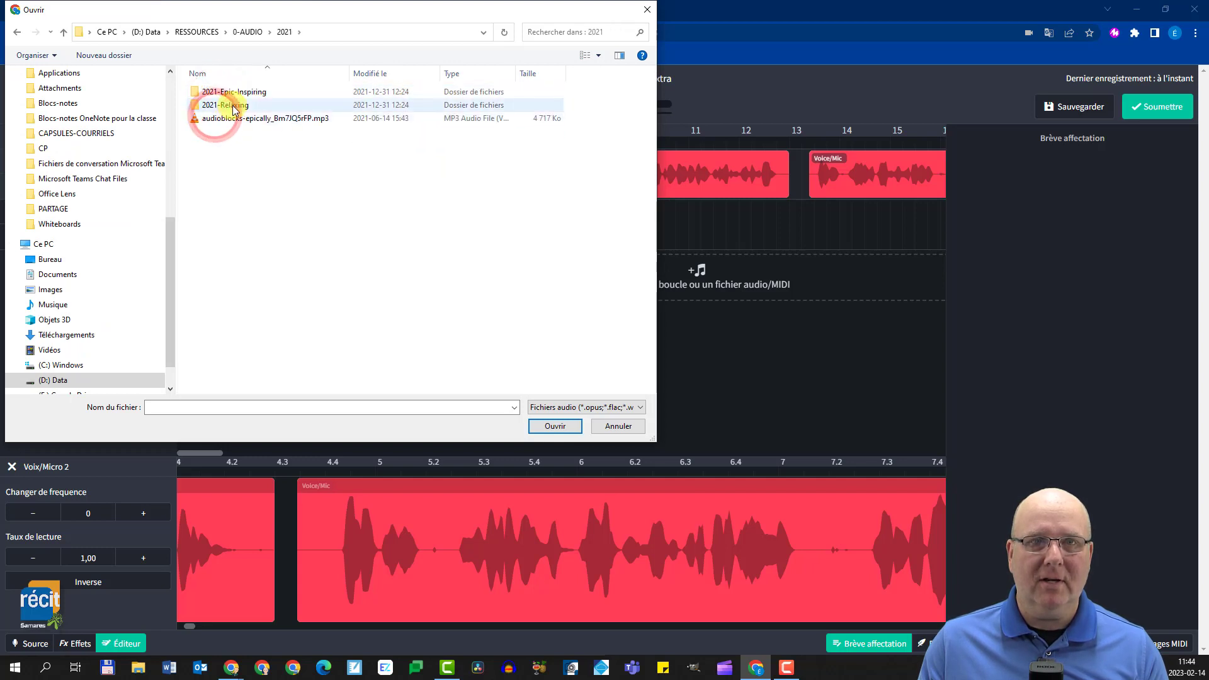
pyautogui.doubleClick(235, 92)
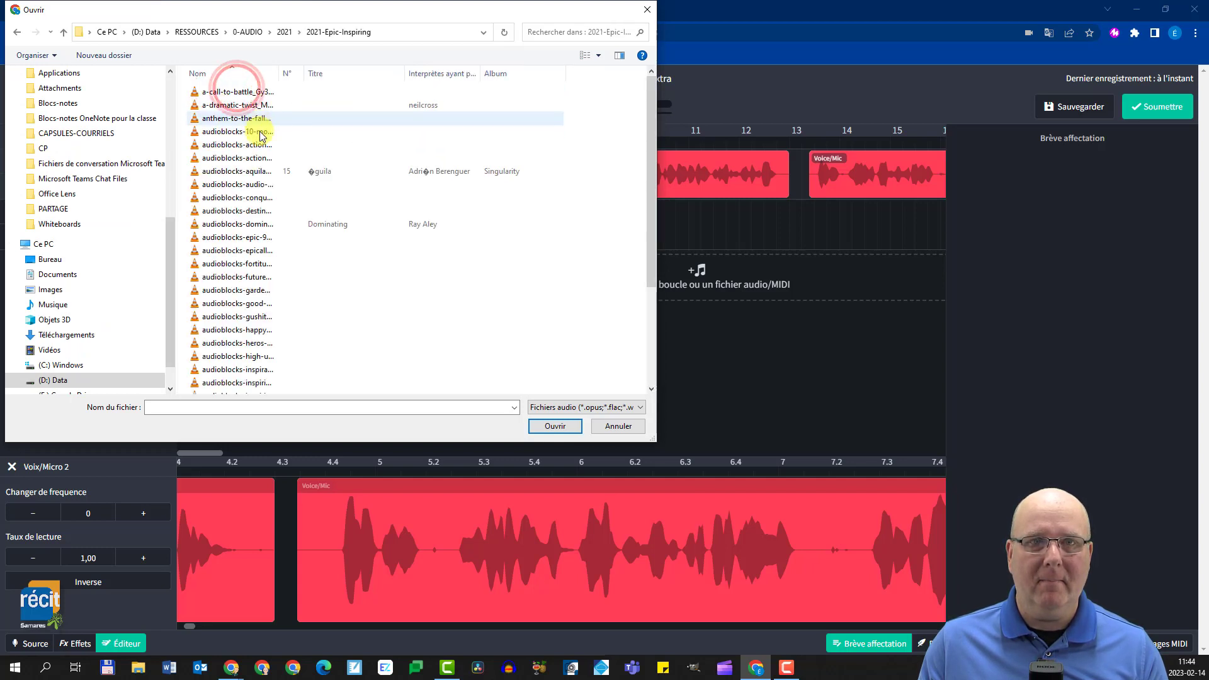
pyautogui.doubleClick(242, 275)
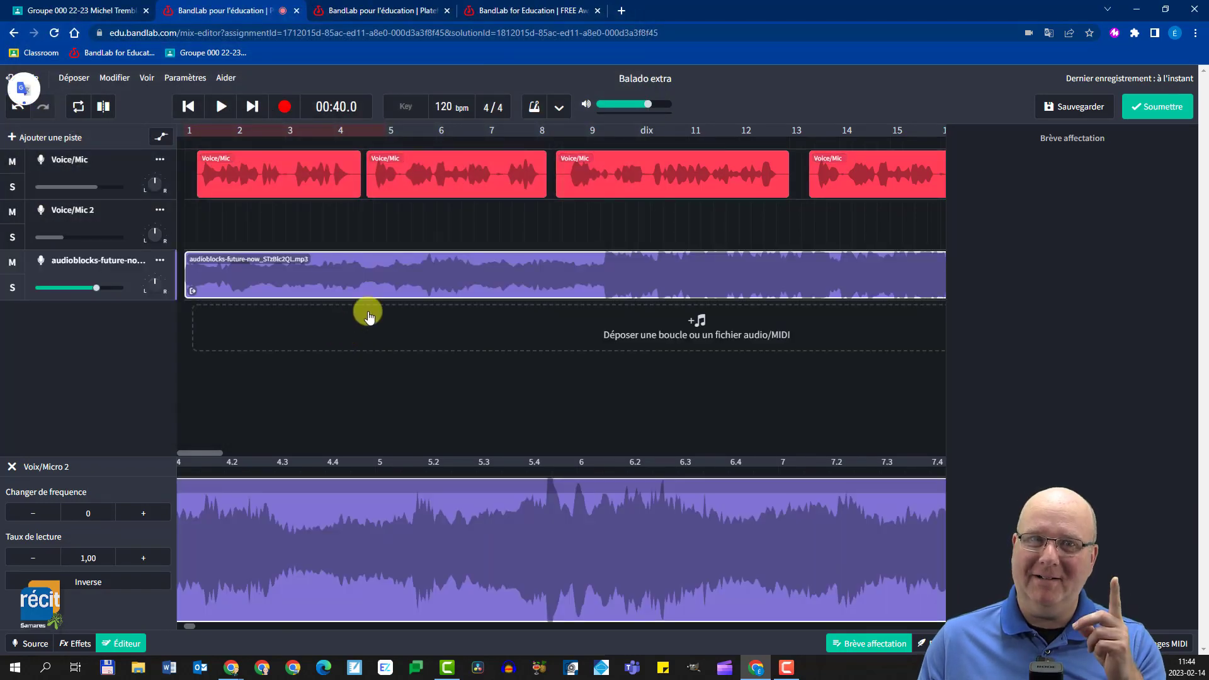
# Lower the volume of the imported music track to about a third of its range
pyautogui.click(460, 275)
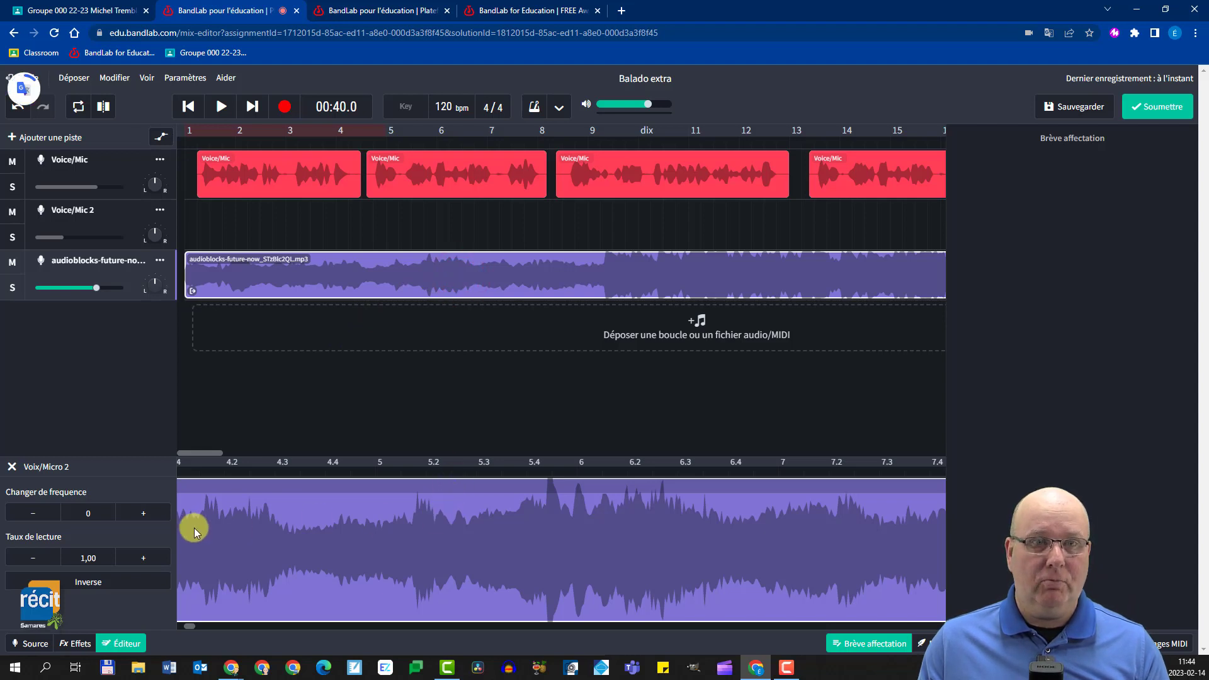
pyautogui.moveTo(106, 289)
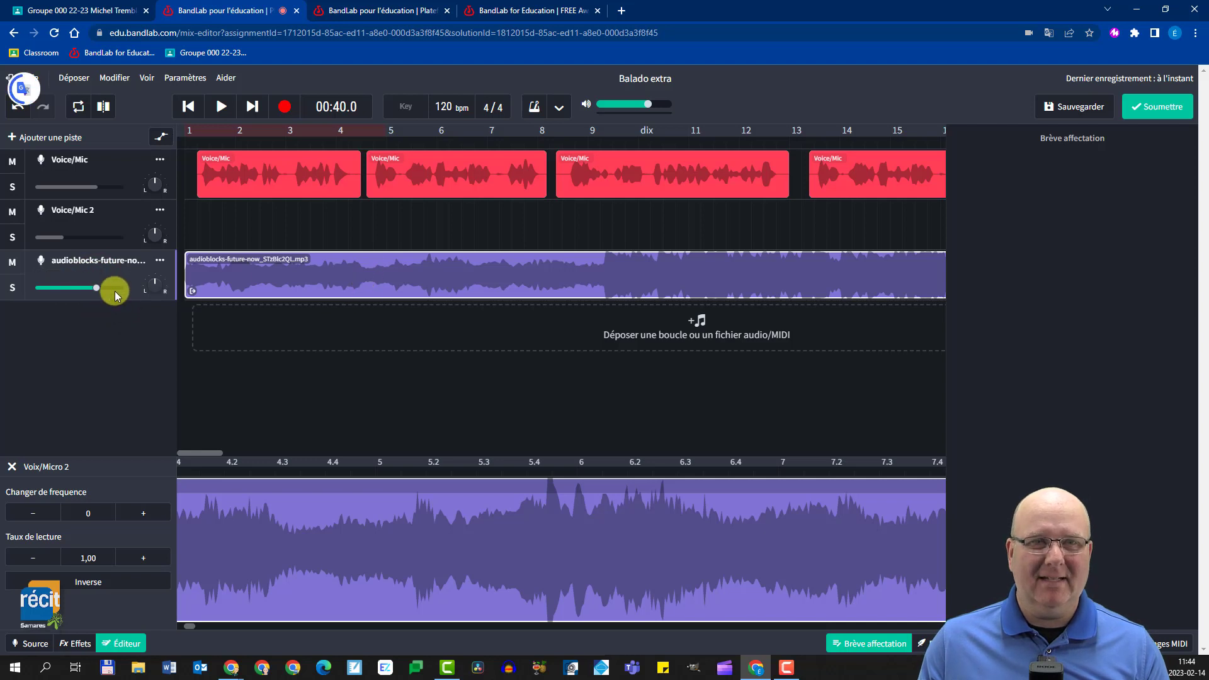
pyautogui.moveTo(82, 293)
pyautogui.mouseDown()
pyautogui.moveTo(95, 287)
pyautogui.moveTo(62, 288)
pyautogui.mouseUp()
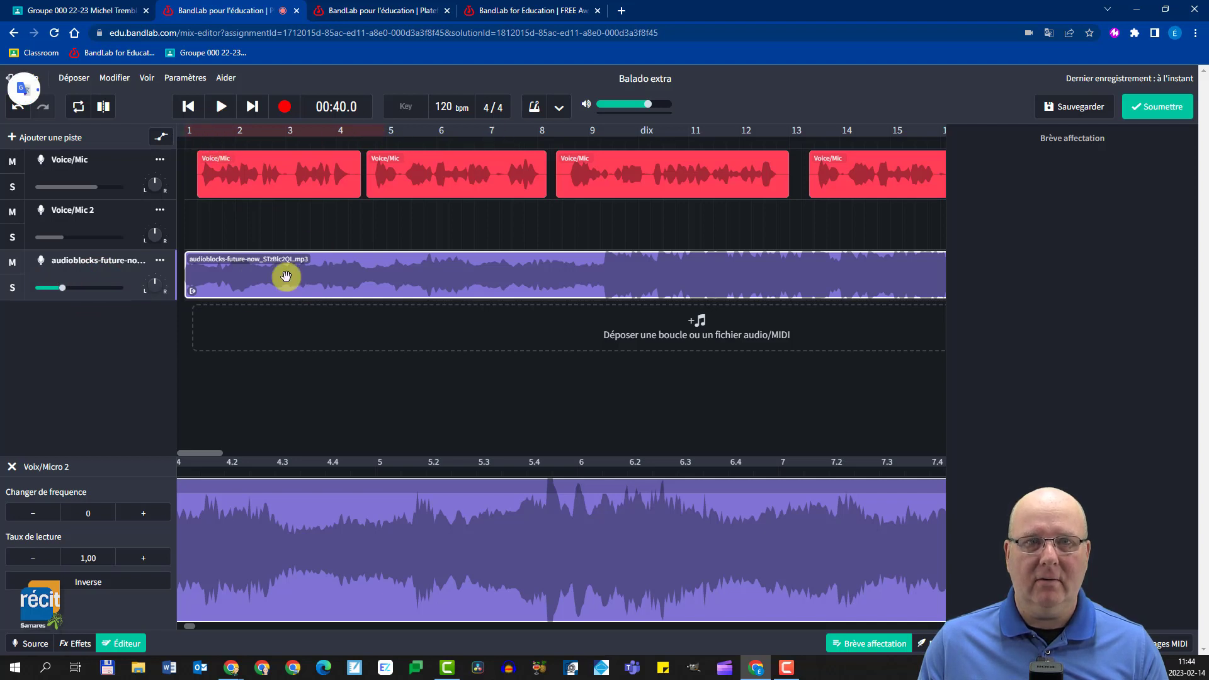
# Play back the start of the mix briefly to check the music against the voice
pyautogui.click(210, 134)
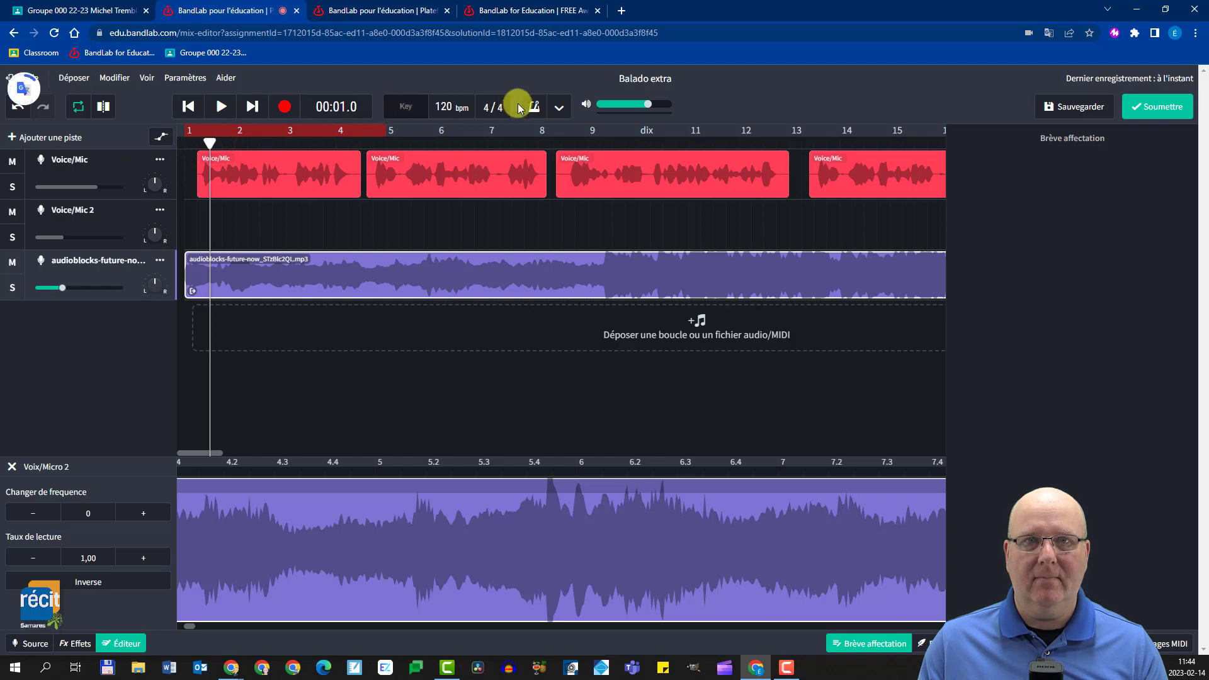
pyautogui.click(221, 108)
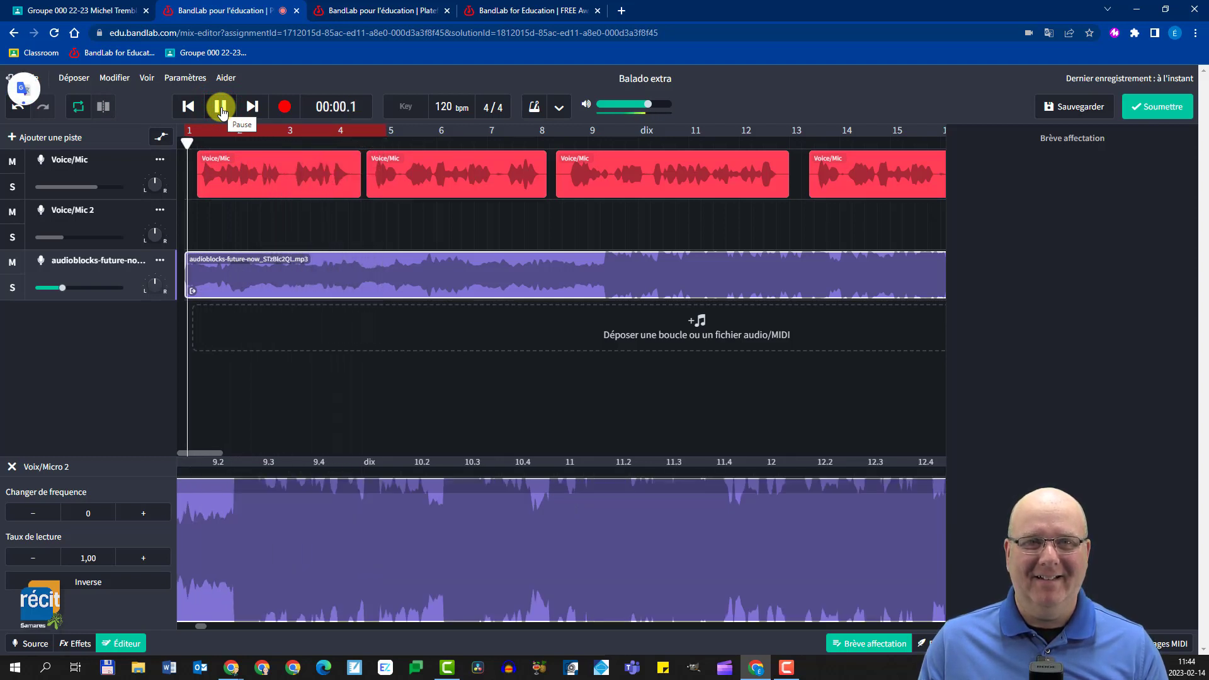
pyautogui.click(217, 119)
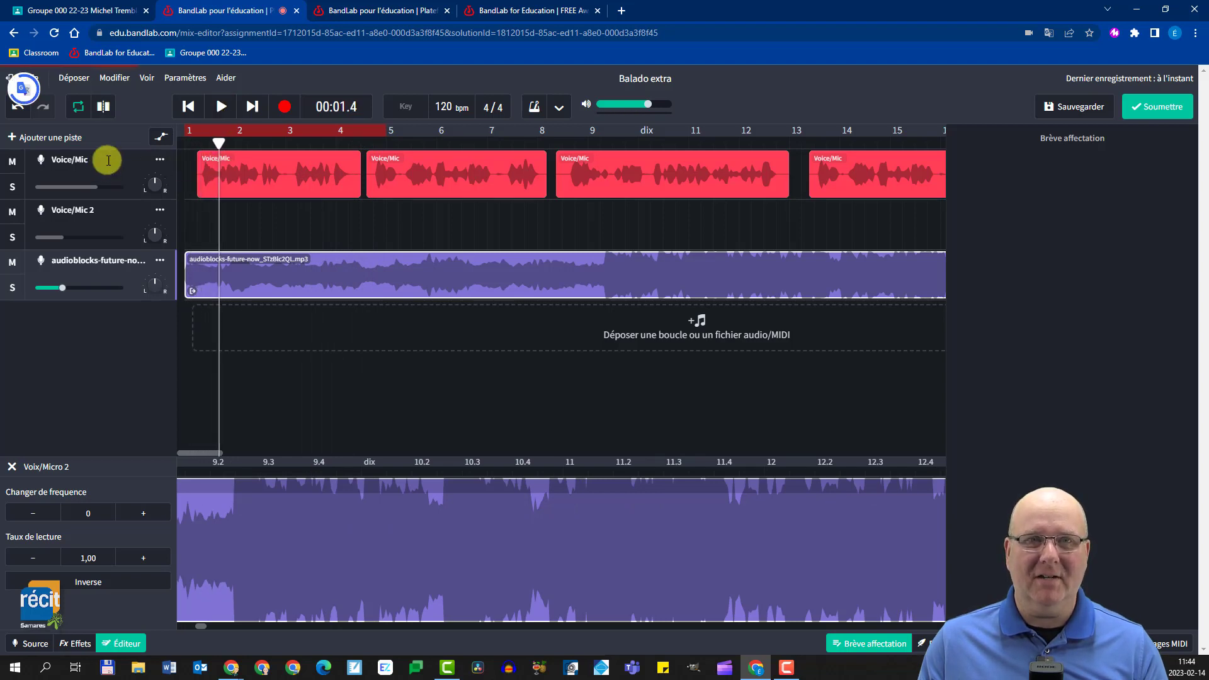
# Extend the cycle region to just past bar 13 and play the mix from 00:14.8, stopping after several seconds
pyautogui.moveTo(381, 132); pyautogui.dragTo(802, 130)
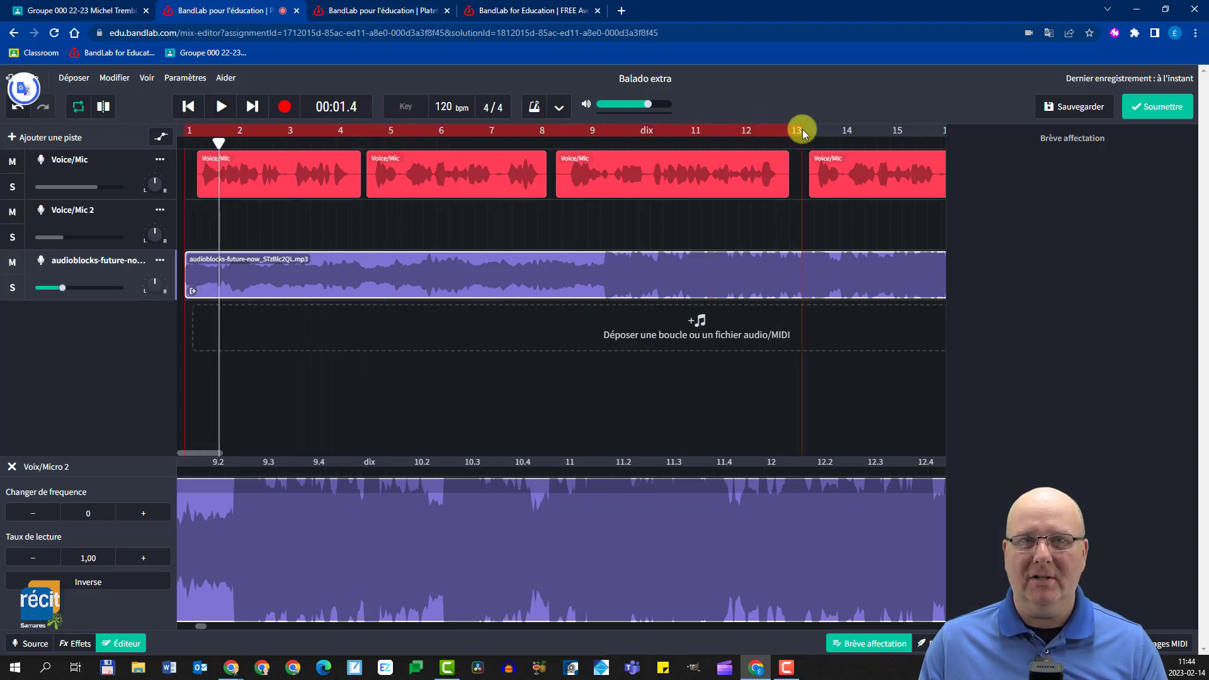
pyautogui.click(557, 141)
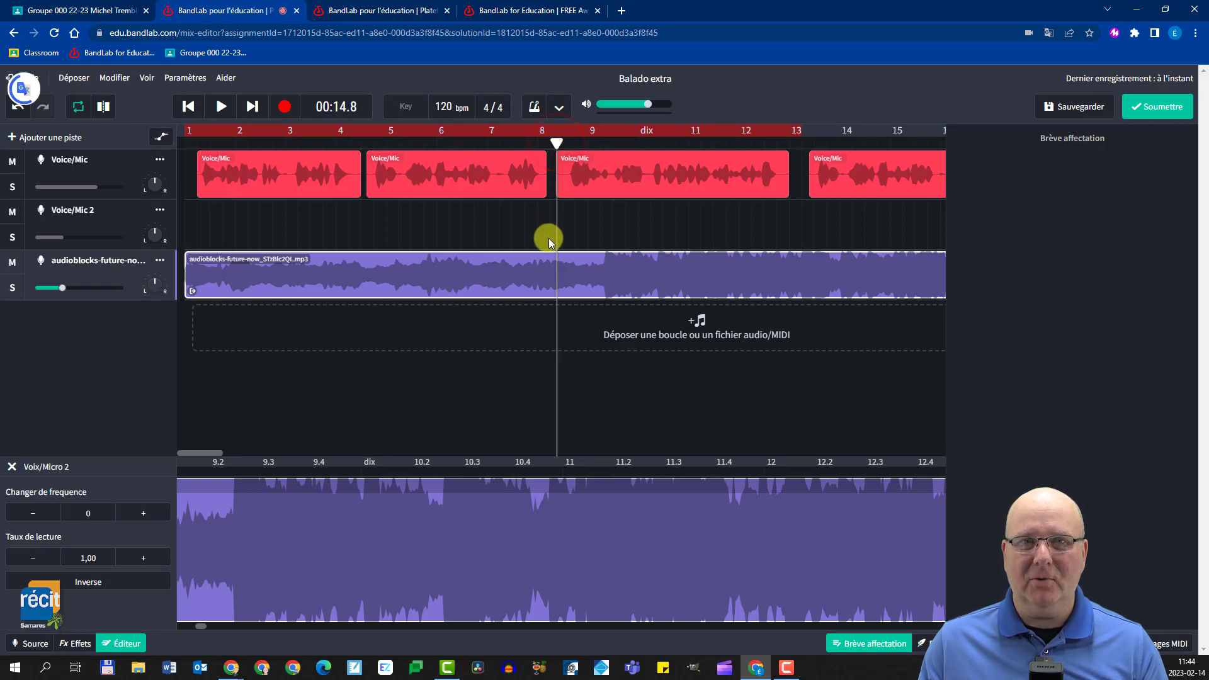
pyautogui.press('space')
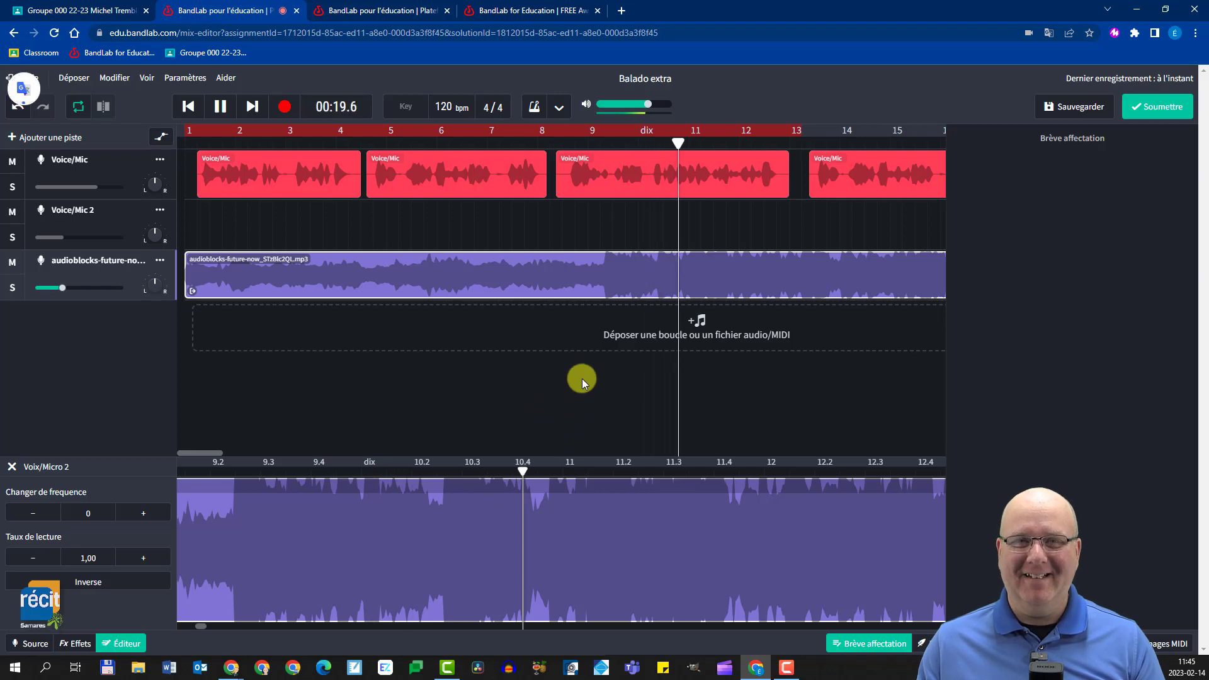
pyautogui.press('space')
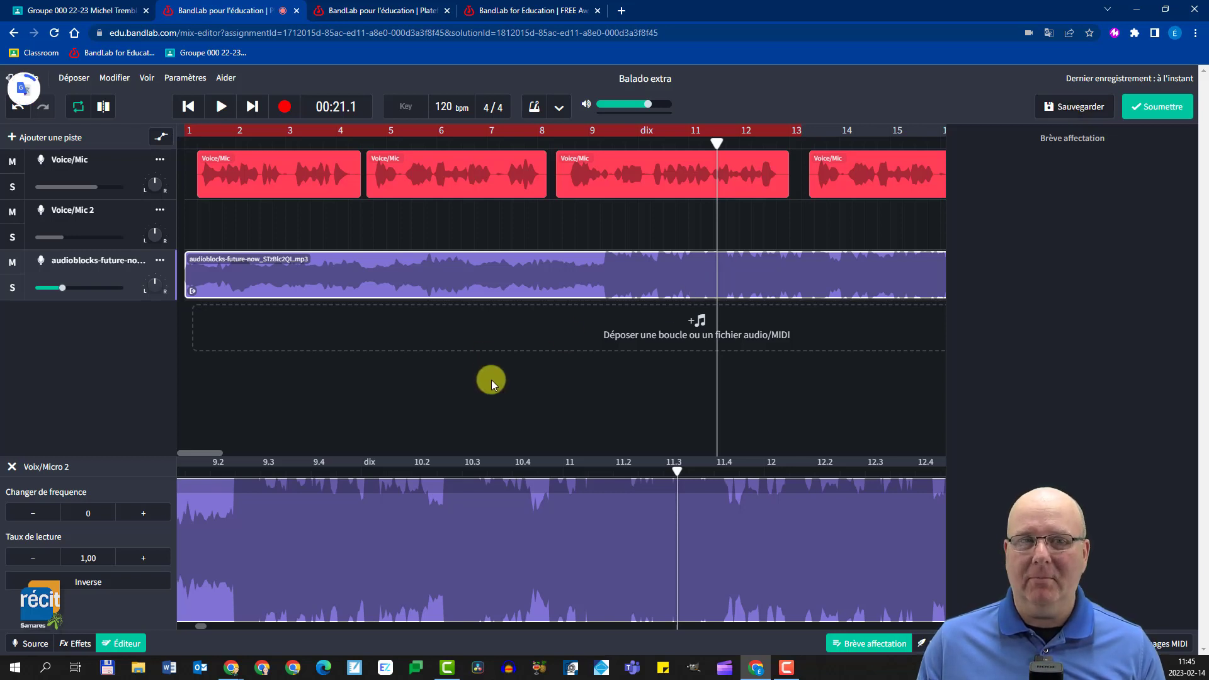
# Submit the finished podcast assignment without adding a description
pyautogui.click(1153, 109)
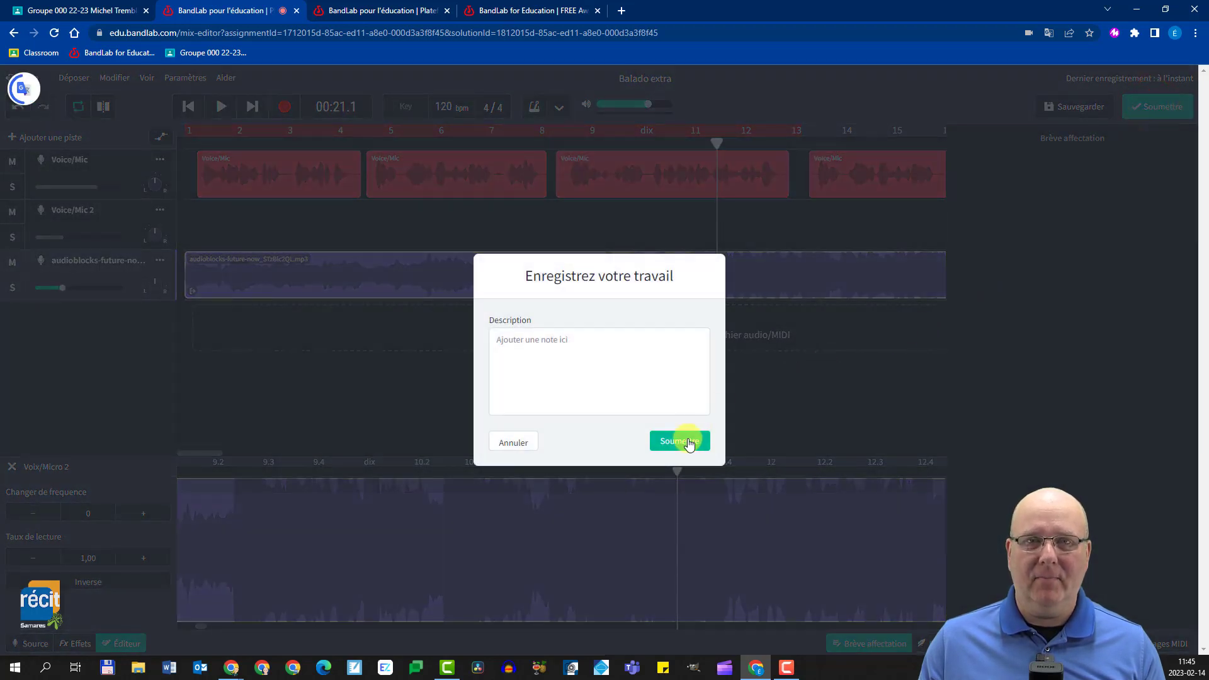
pyautogui.click(690, 443)
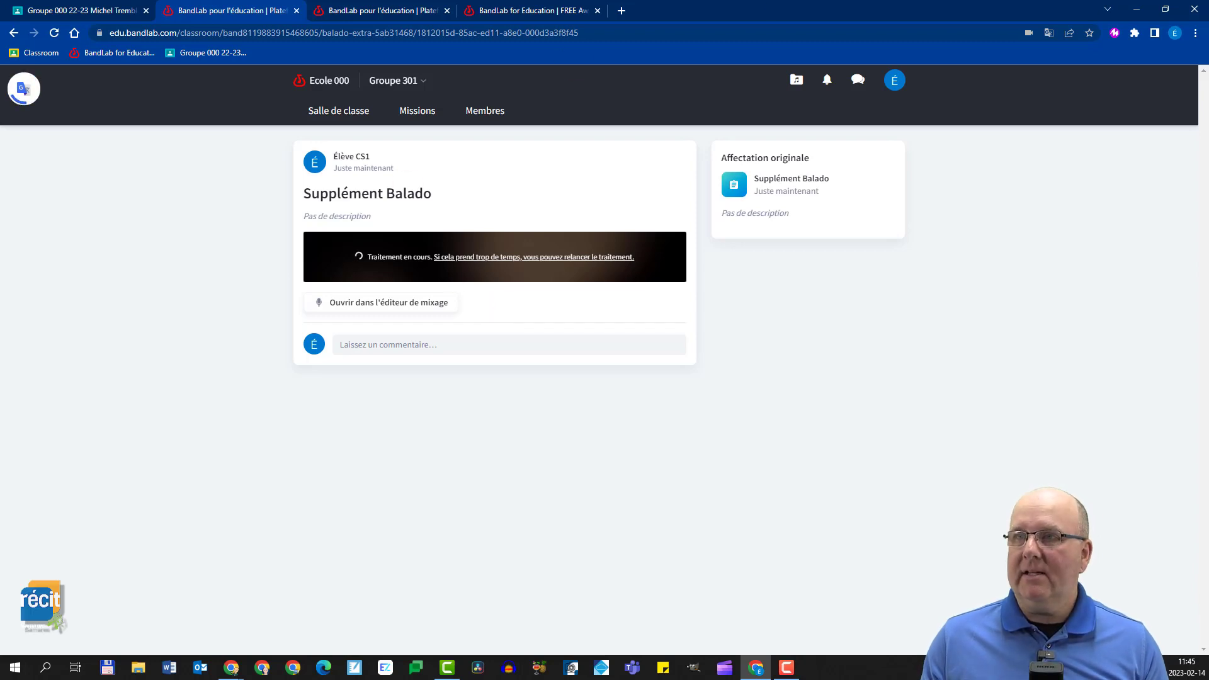
# Switch to the teacher's browser window, refresh the assignment page, and open and play the student's submission
pyautogui.hotkey('alt', 'Tab')
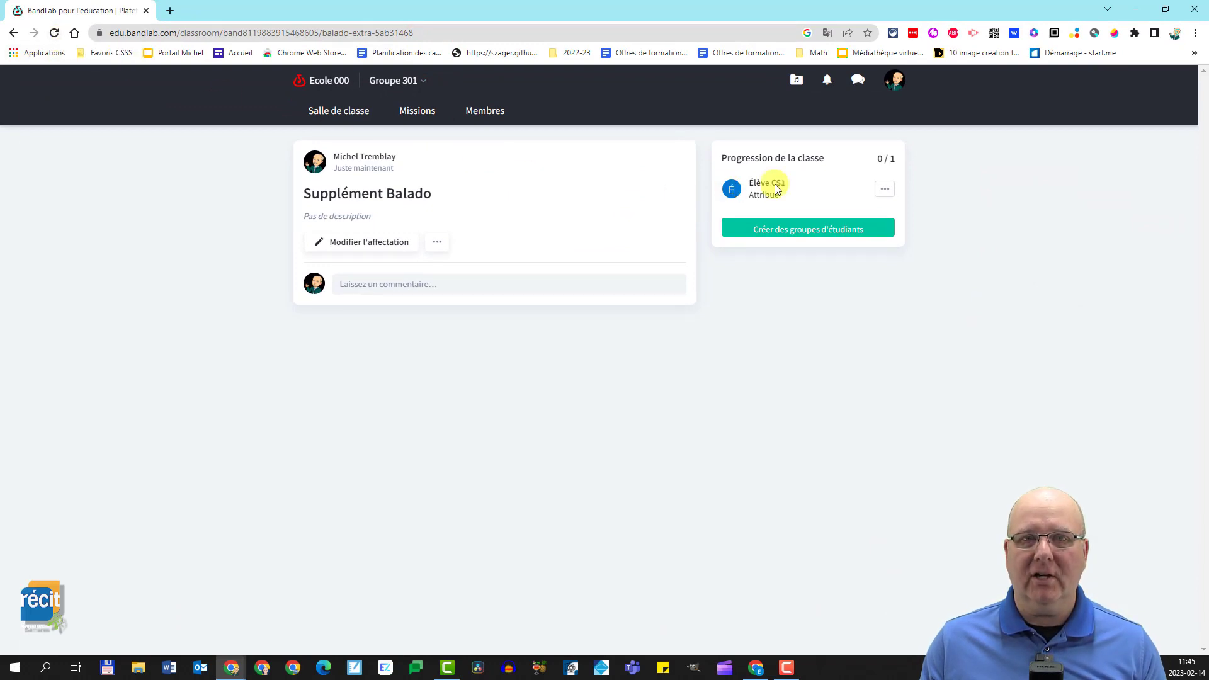
pyautogui.click(58, 33)
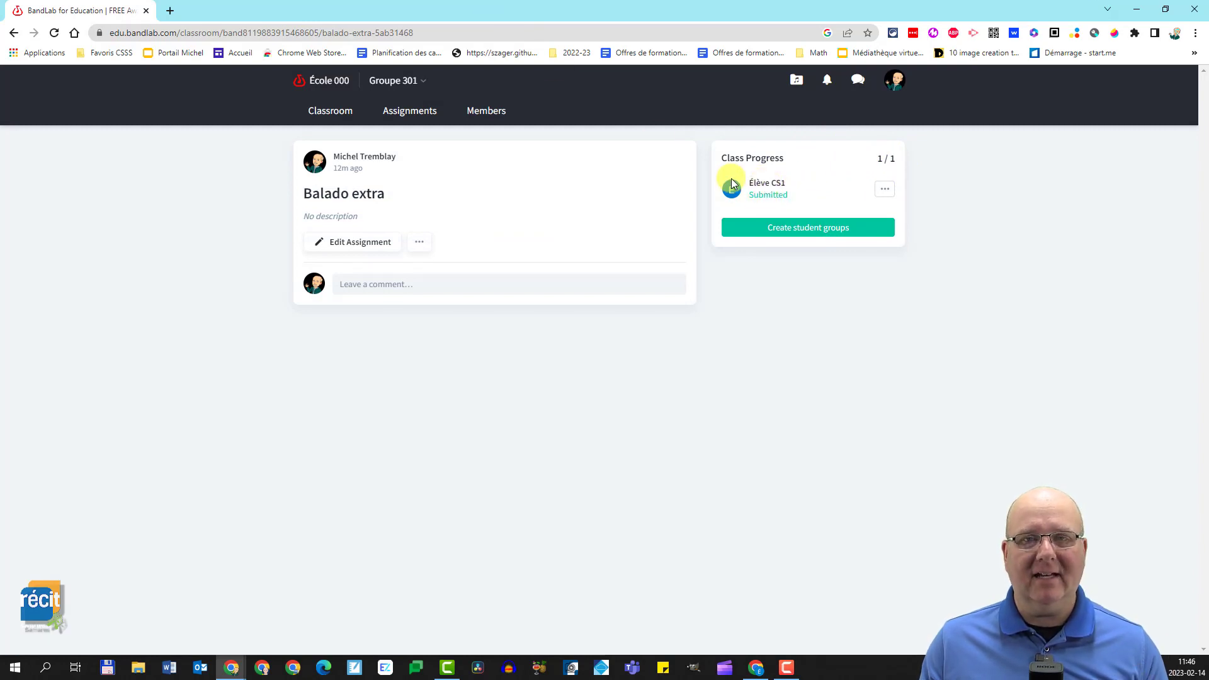
pyautogui.click(771, 184)
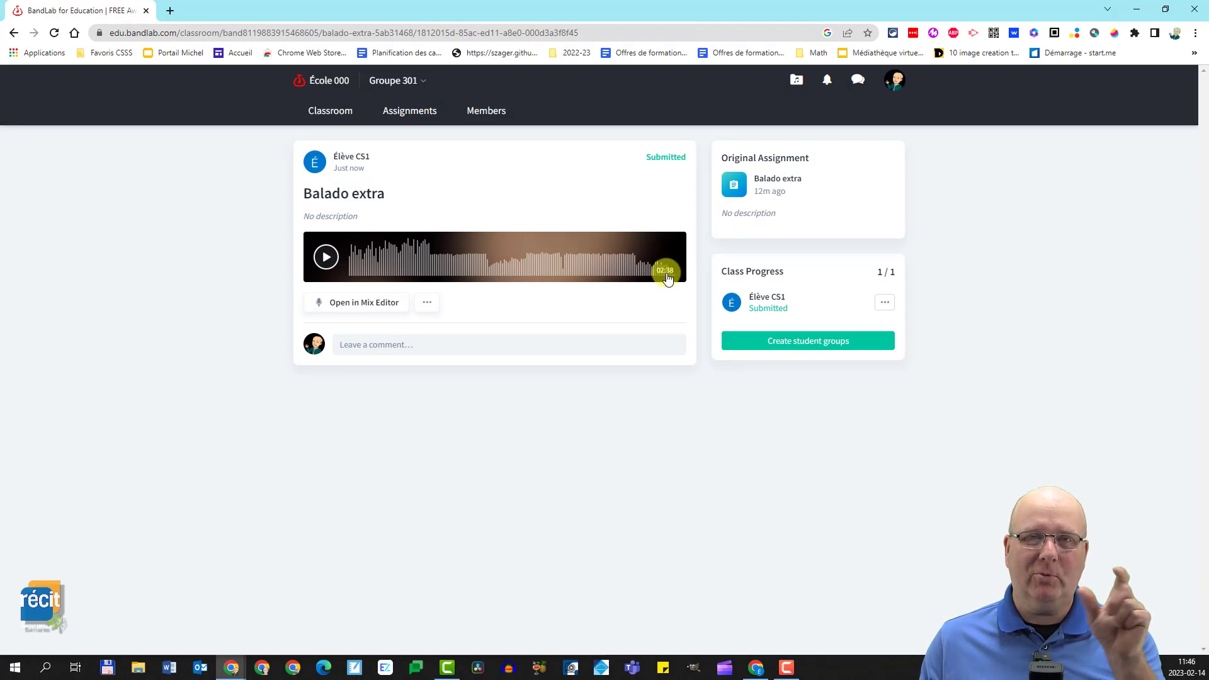
pyautogui.click(326, 260)
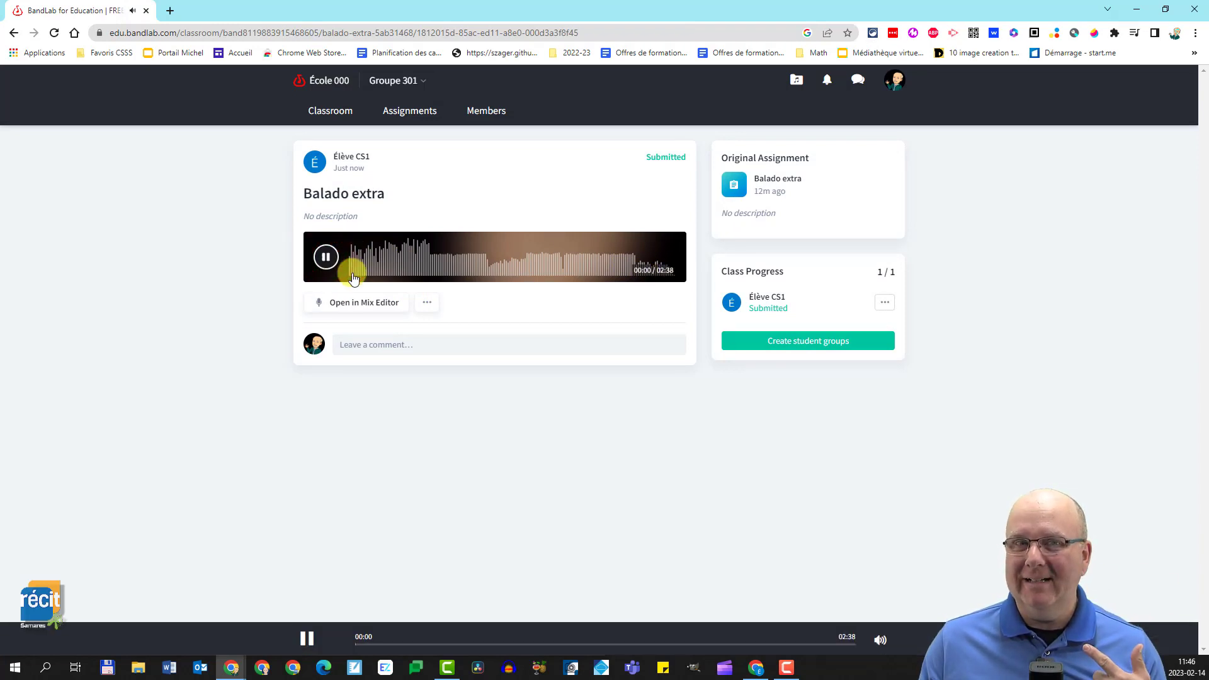